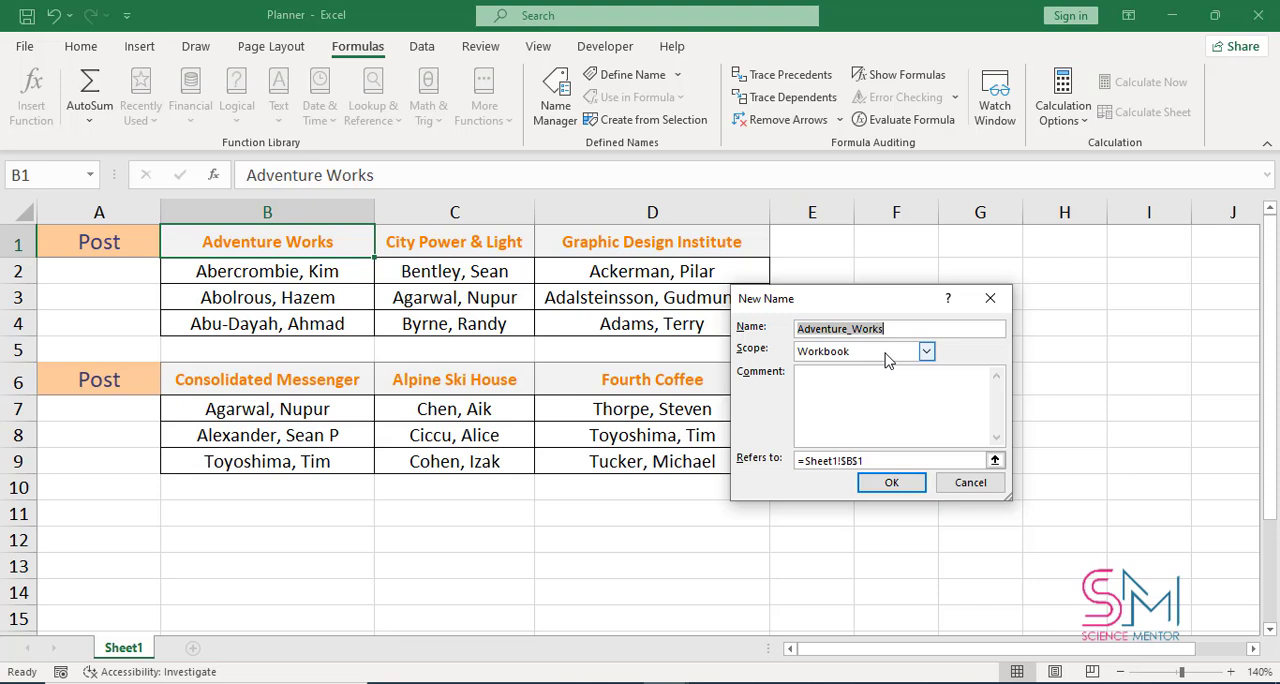
Define the workbook name Adventure_Works to refer to Sheet1 cells B2:B4
click(995, 462)
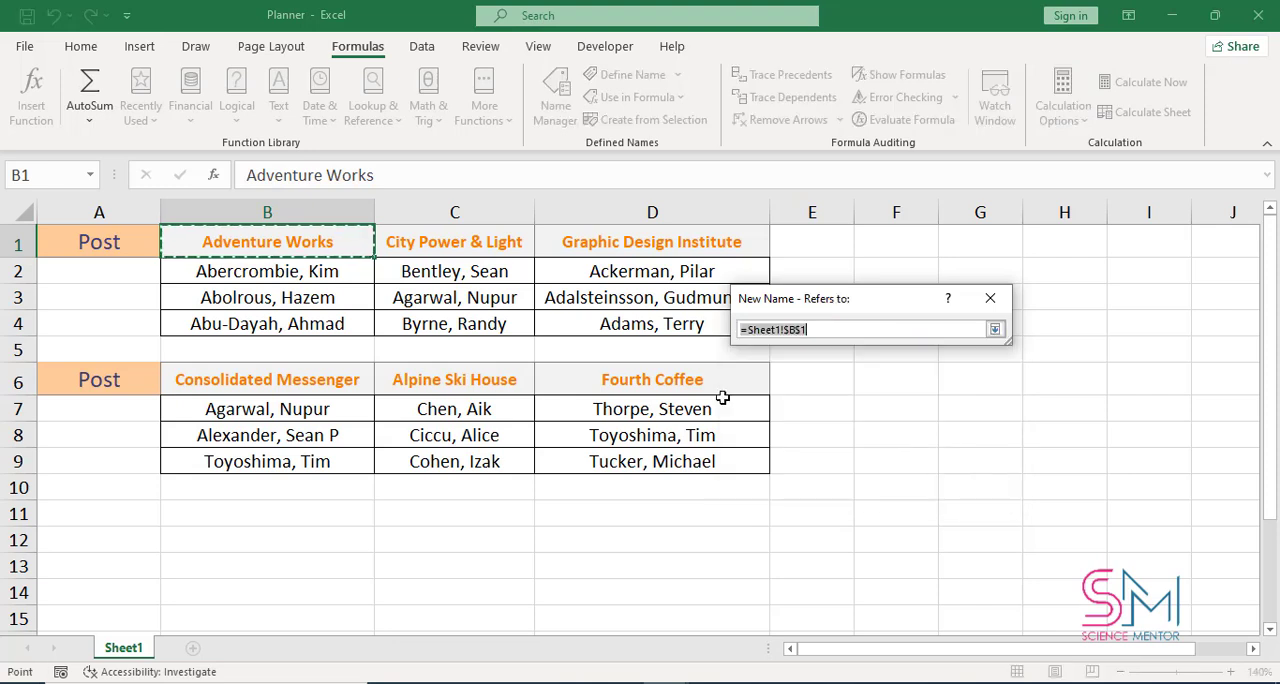
drag(281, 279, 288, 316)
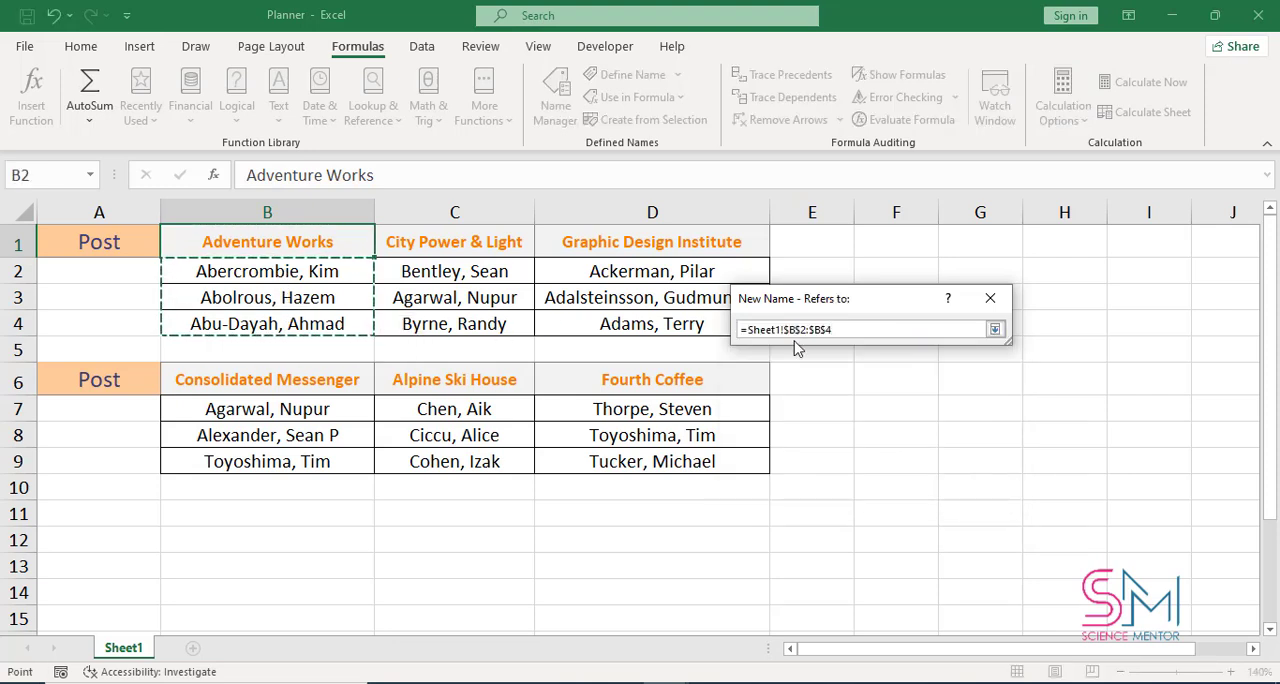
click(995, 329)
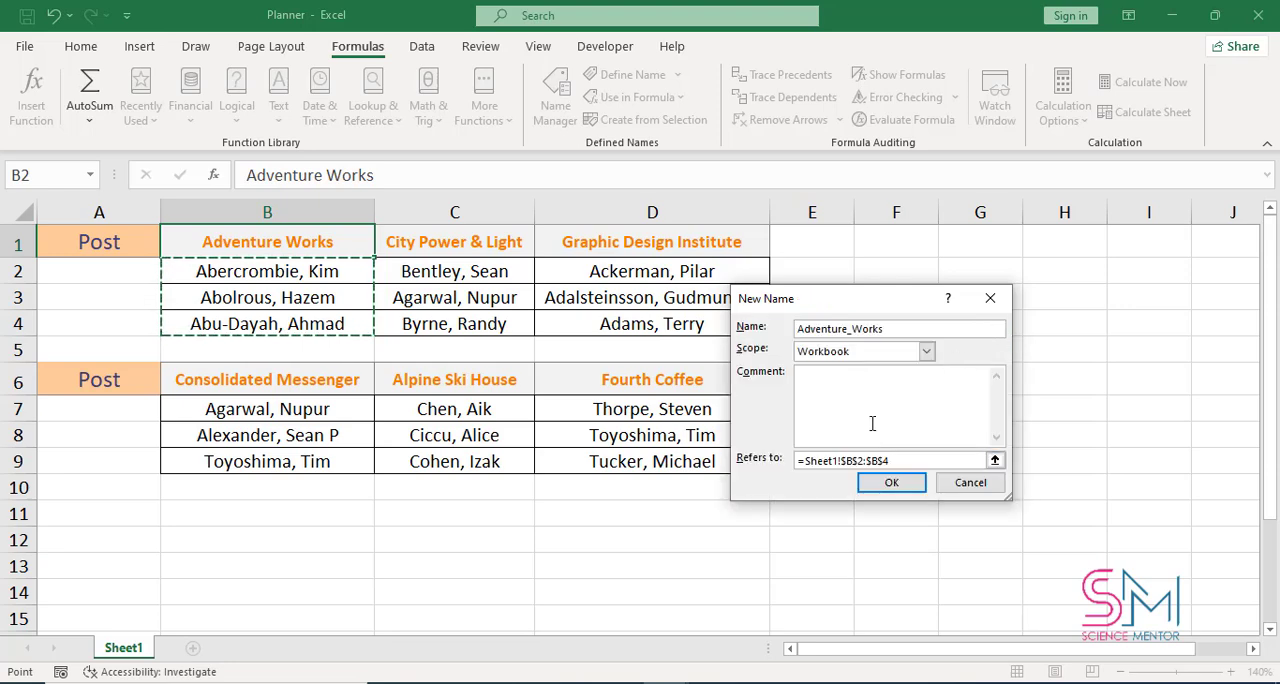
click(883, 484)
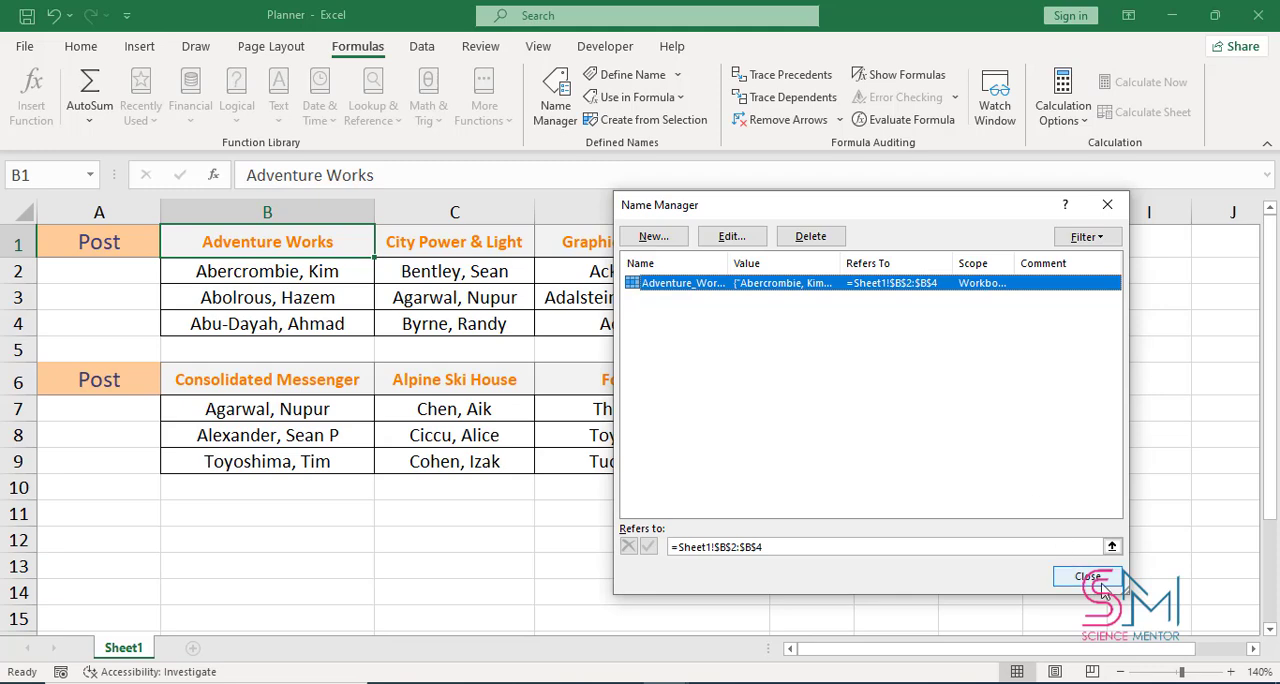
click(1088, 577)
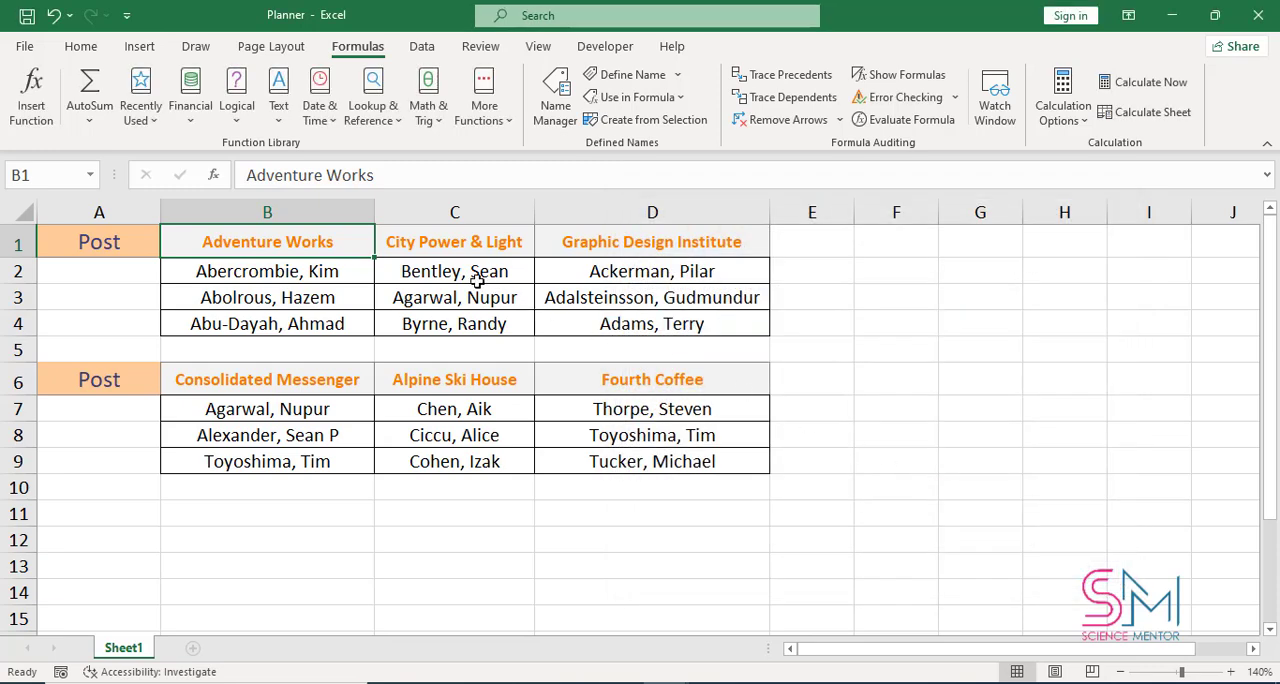
Define the workbook name City_Power___Light for the entries under City Power & Light, cells C2:C4
click(463, 266)
click(444, 244)
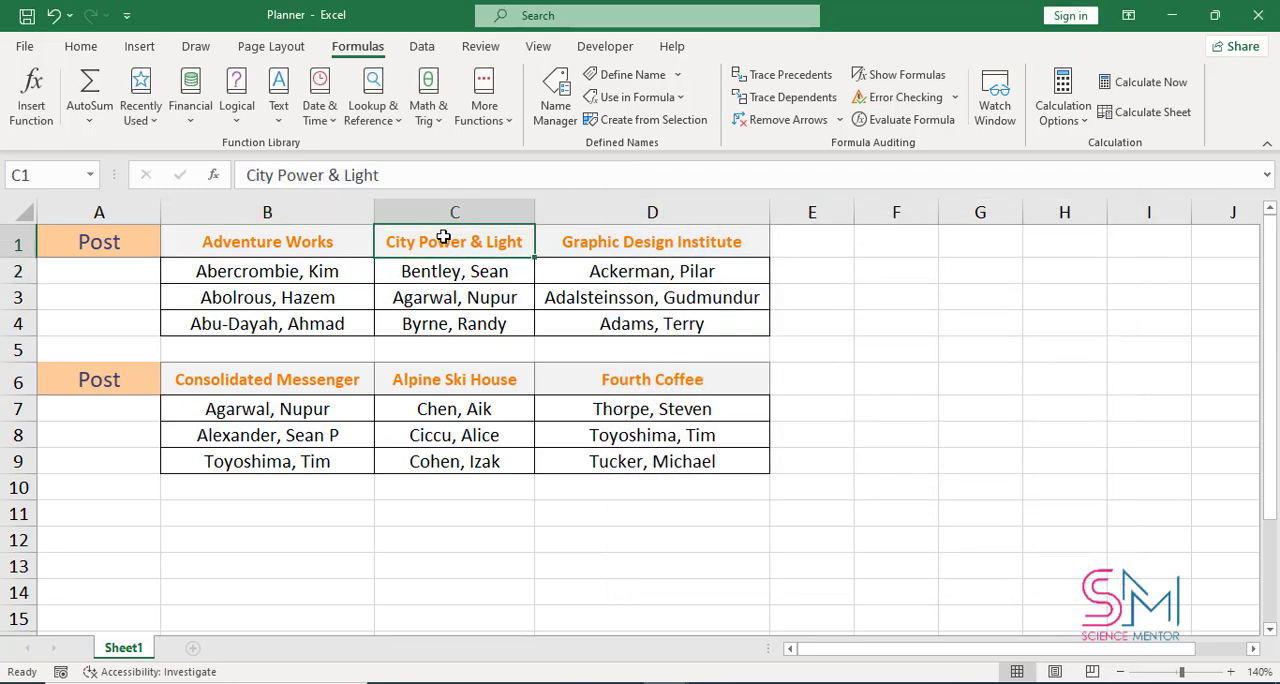
click(556, 100)
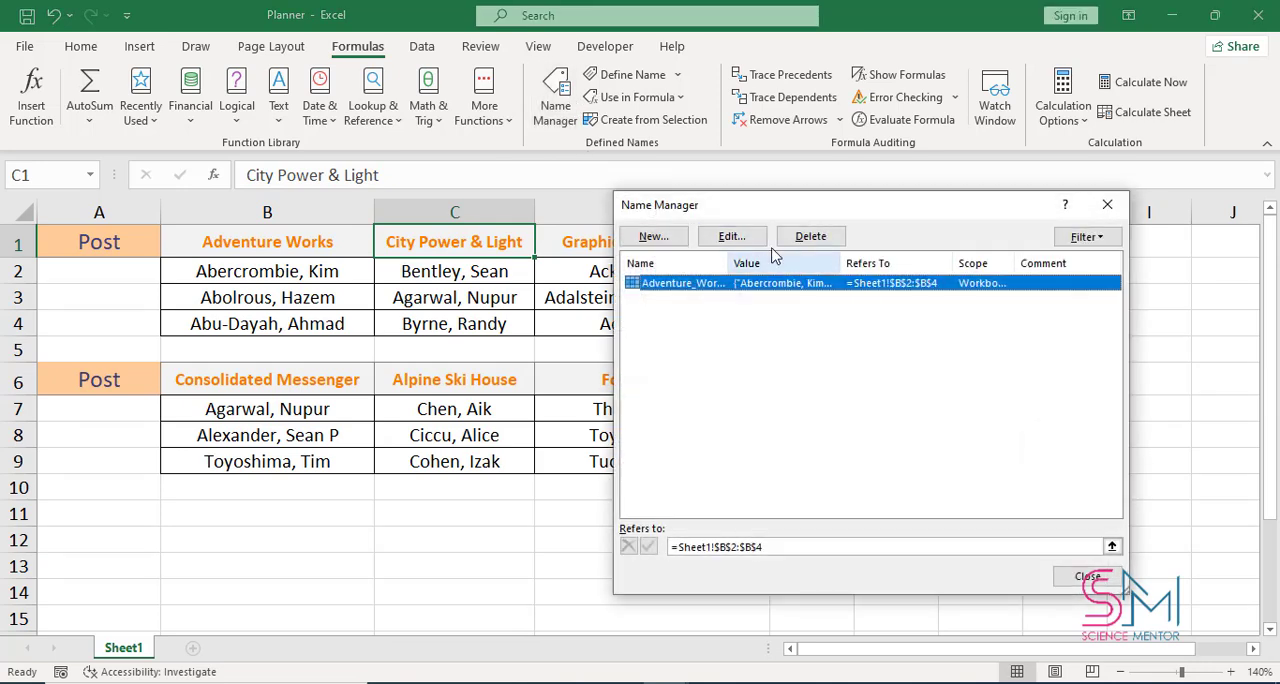
click(664, 240)
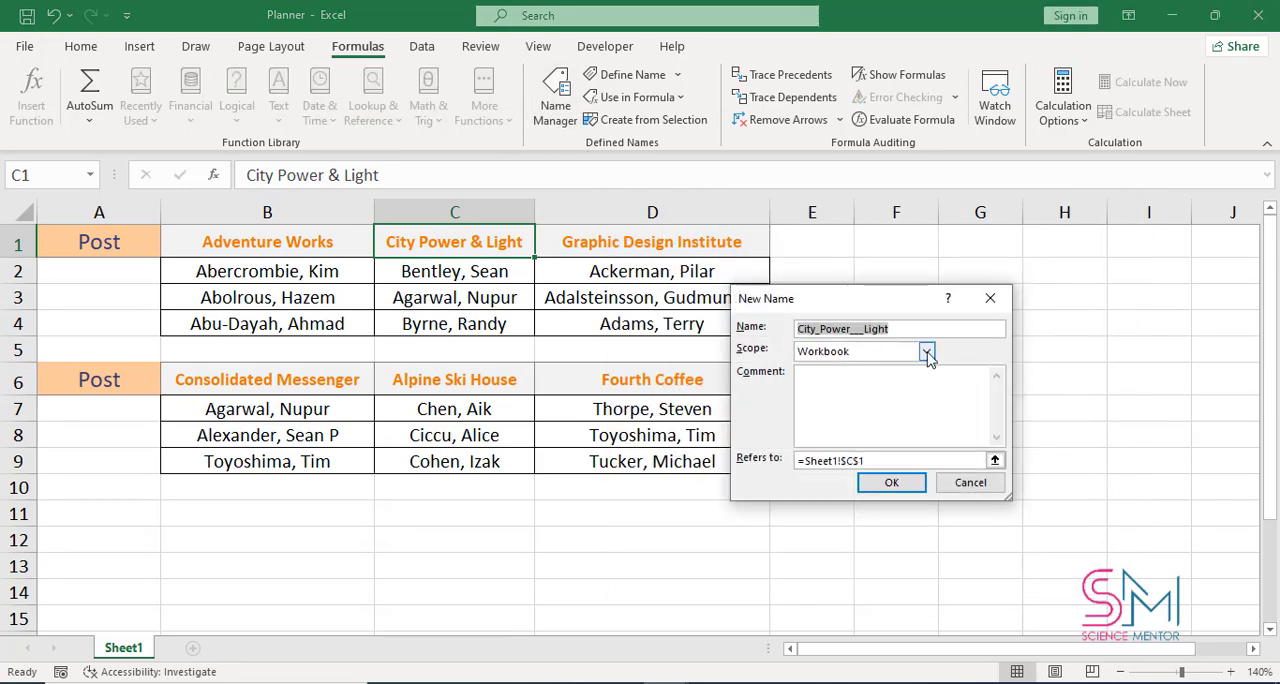
click(994, 460)
drag(454, 270, 450, 312)
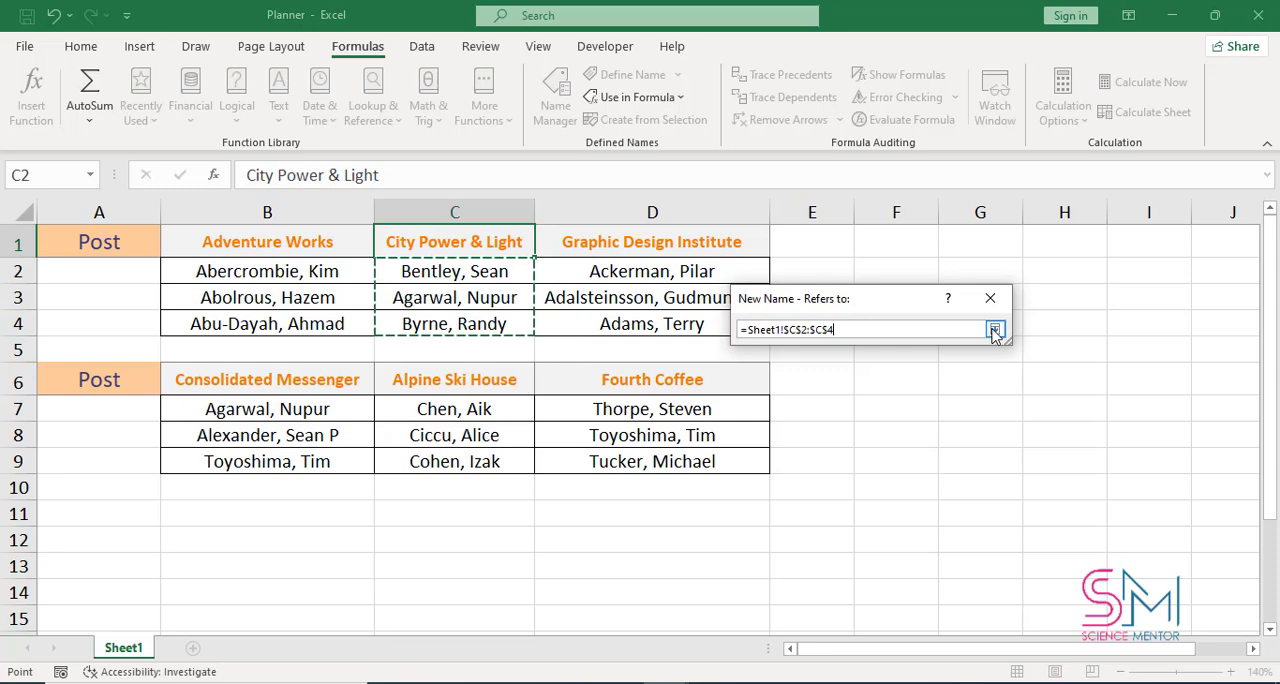
click(994, 329)
click(895, 489)
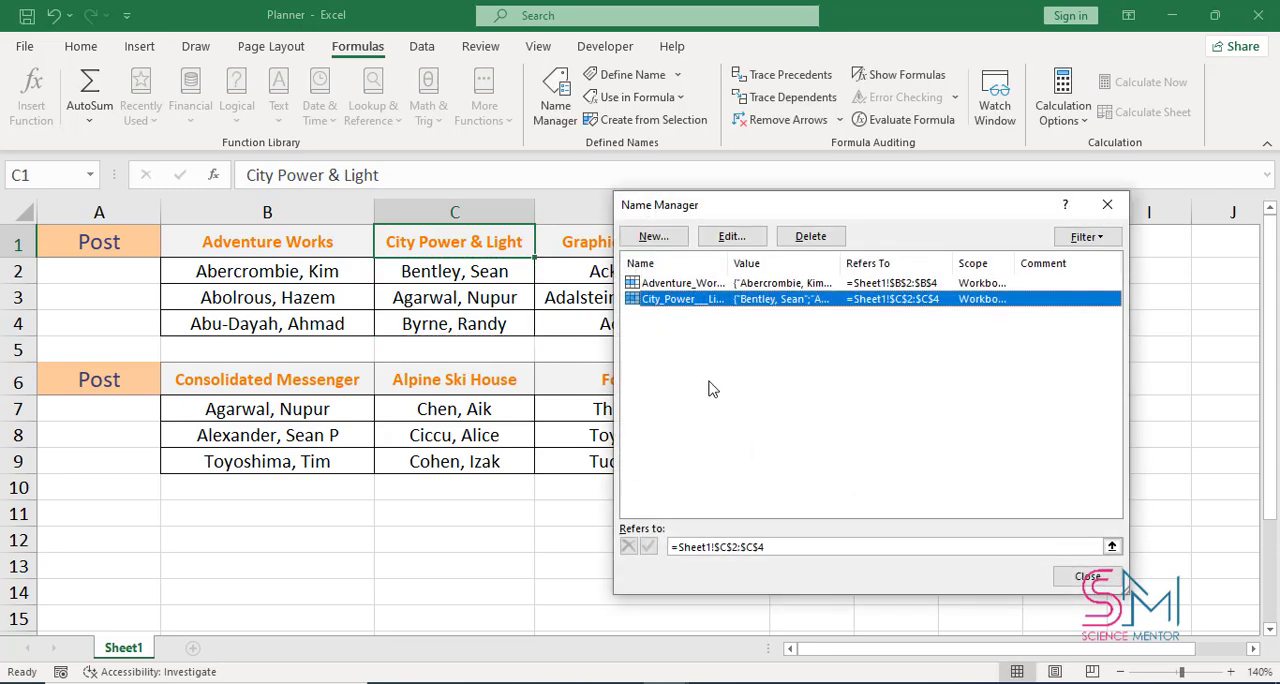
click(1076, 578)
Try to name the range D2:D4 directly with the copied heading text Graphic Design Institute, spaces included
double_click(553, 241)
drag(553, 241, 660, 323)
click(54, 175)
key(ctrl+v)
key(Left)
key(Left)
key(Left)
key(Left)
key(Left)
key(Left)
key(Left)
key(Left)
key(Left)
key(Left)
key(Left)
key(Left)
key(Left)
key(Left)
key(Left)
key(Left)
key(Left)
key(Left)
key(Left)
key(Left)
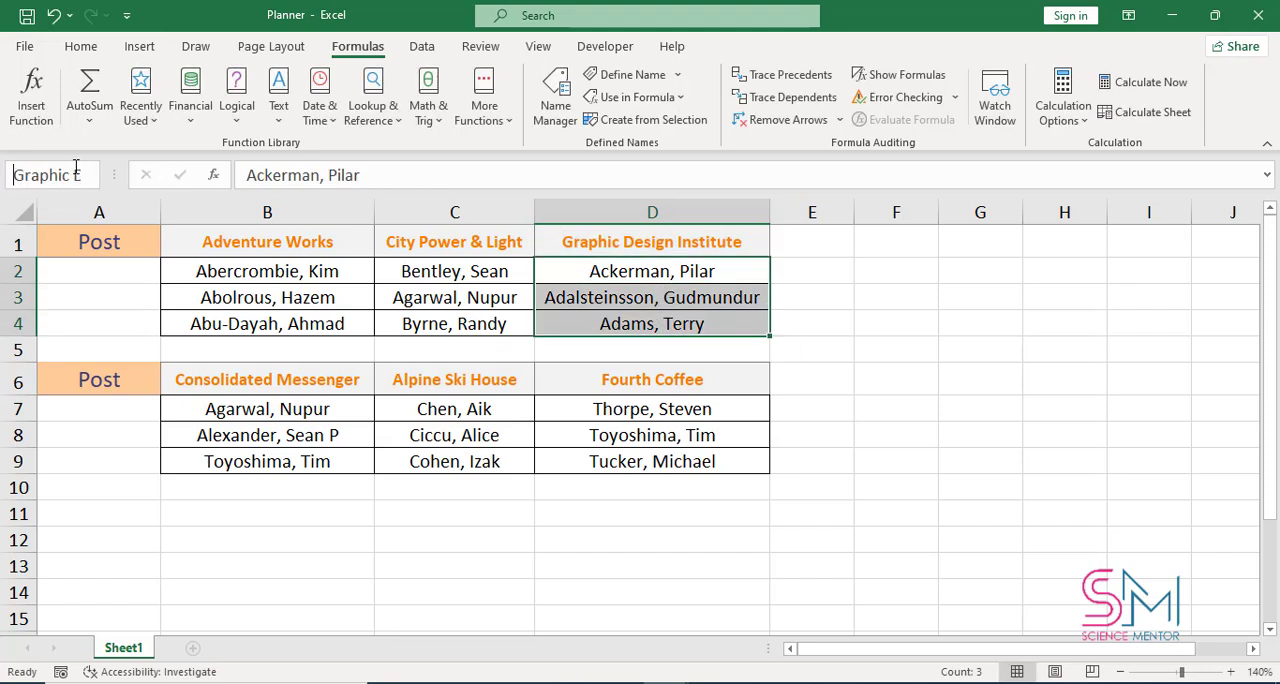
key(Return)
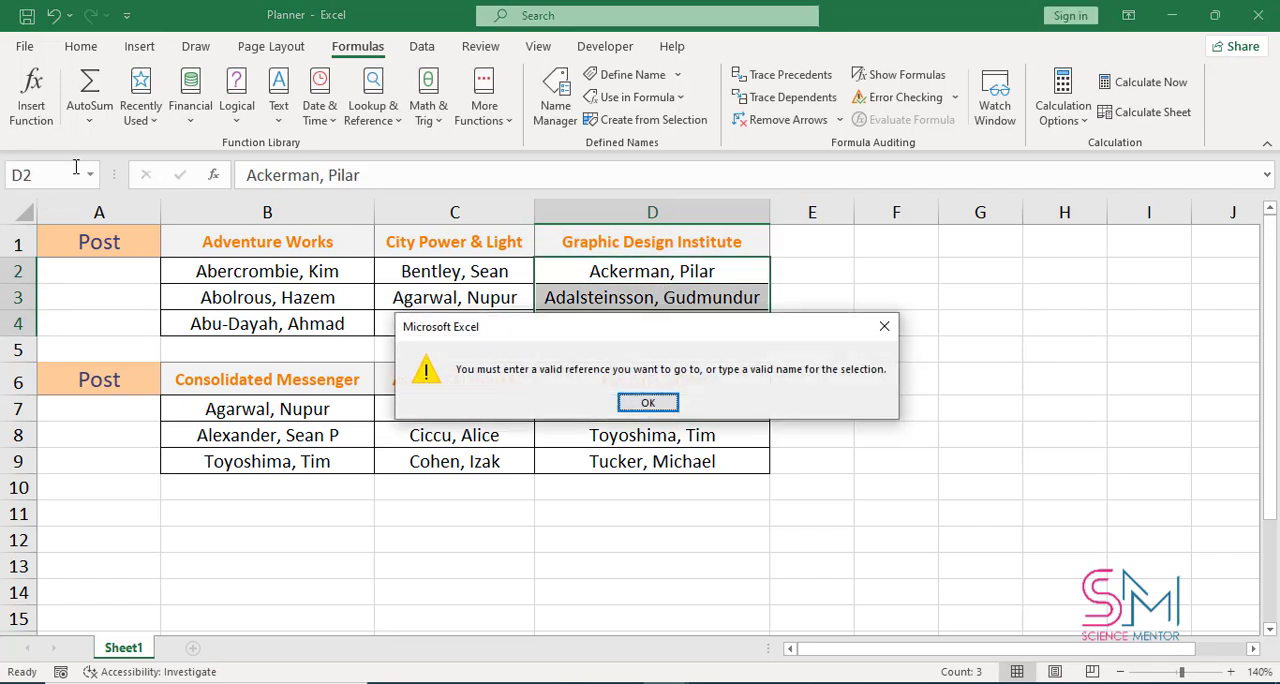
click(660, 403)
Define the workbook name Graphic_Design_Institute from the heading in D1, referring to cells D2:D4
click(626, 241)
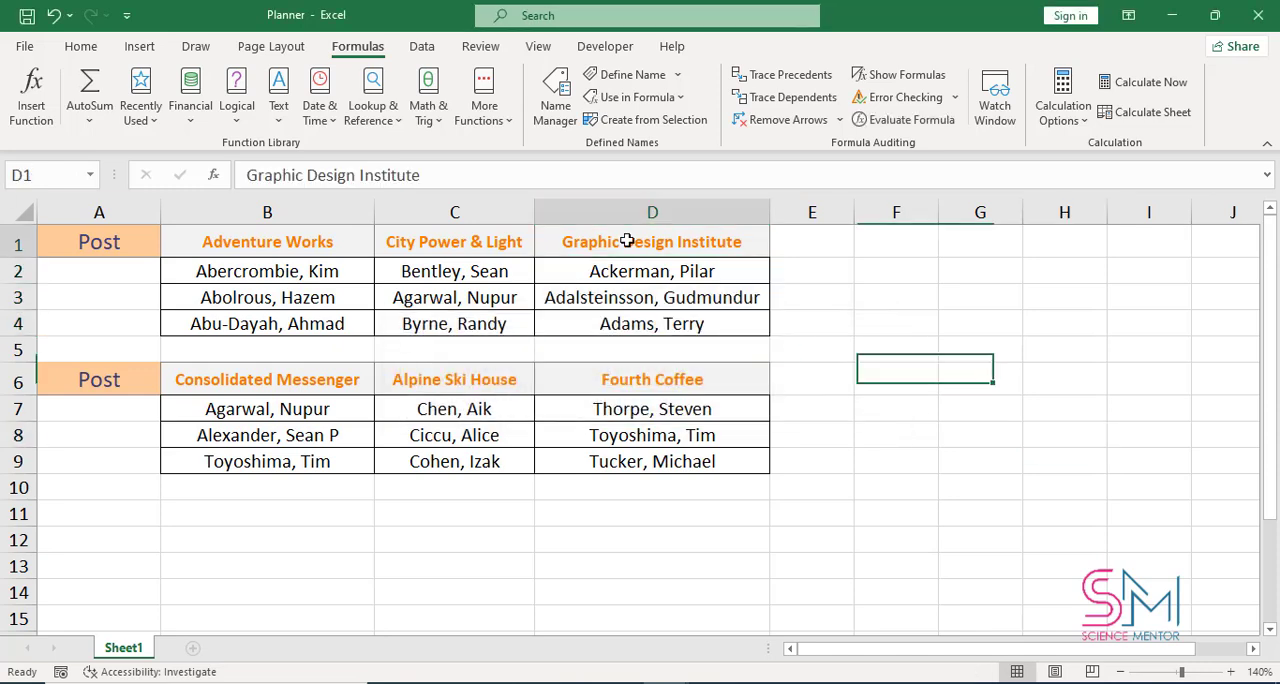
click(562, 118)
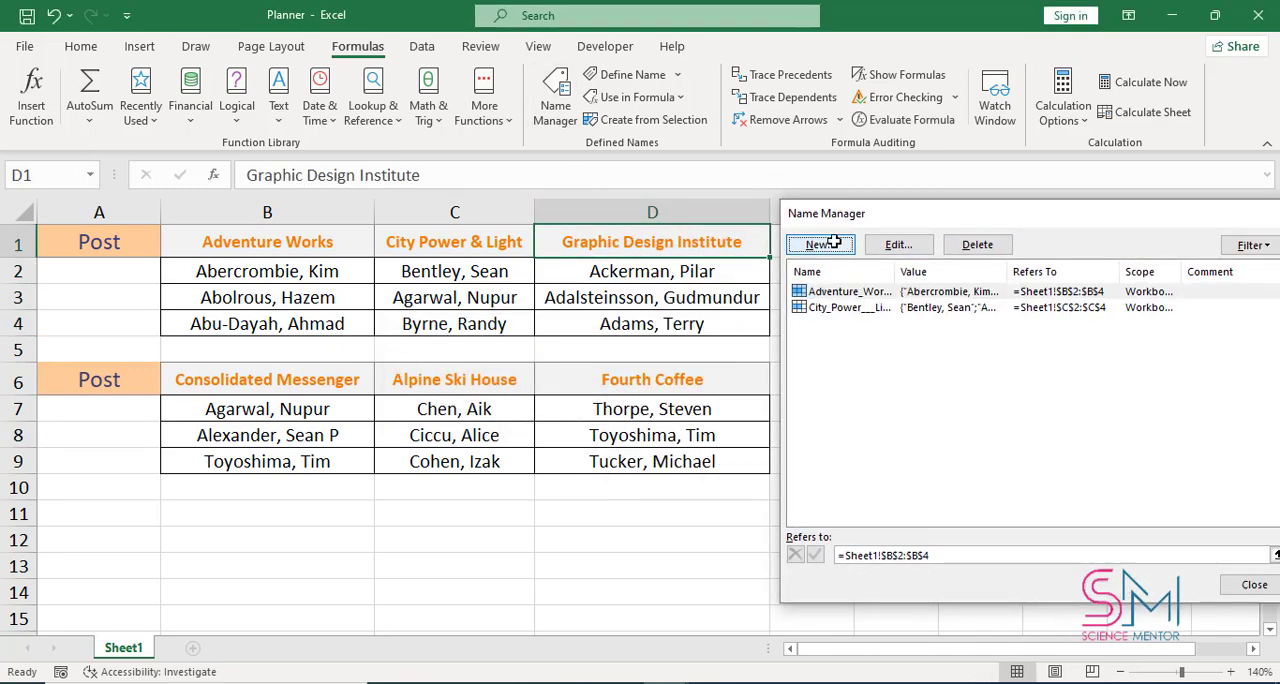
click(837, 253)
click(1161, 468)
drag(652, 271, 652, 323)
click(1160, 337)
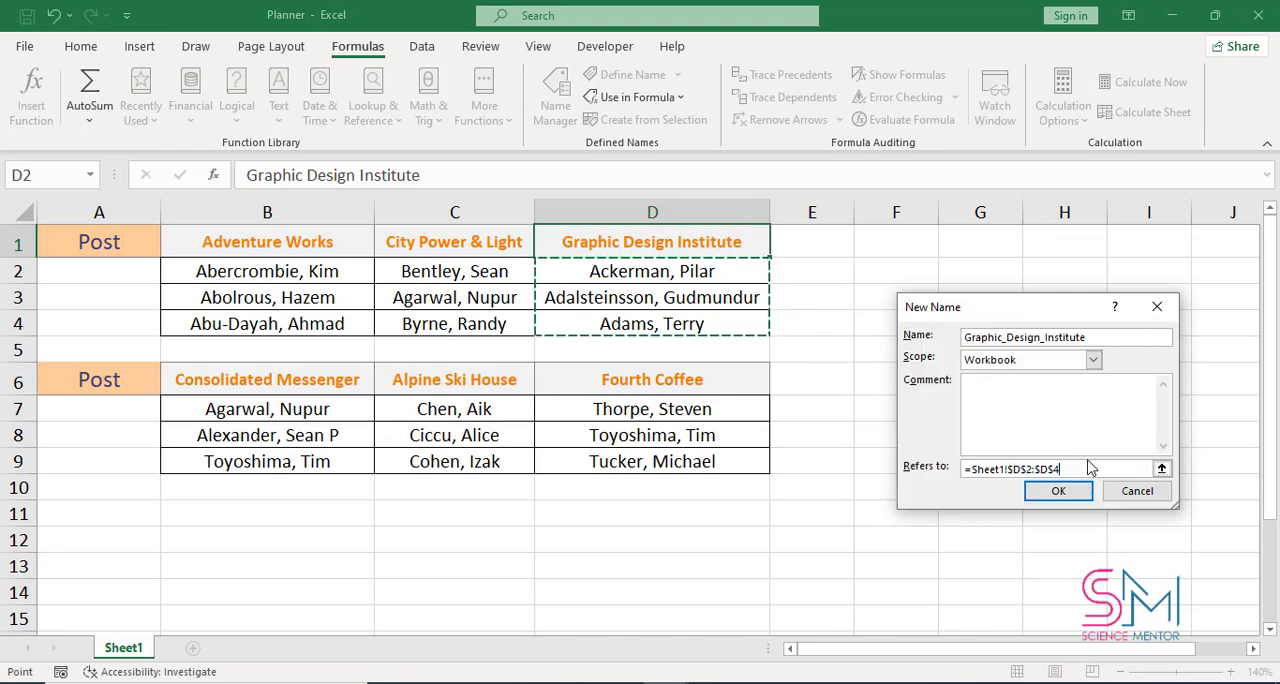
click(1058, 490)
drag(940, 214, 714, 209)
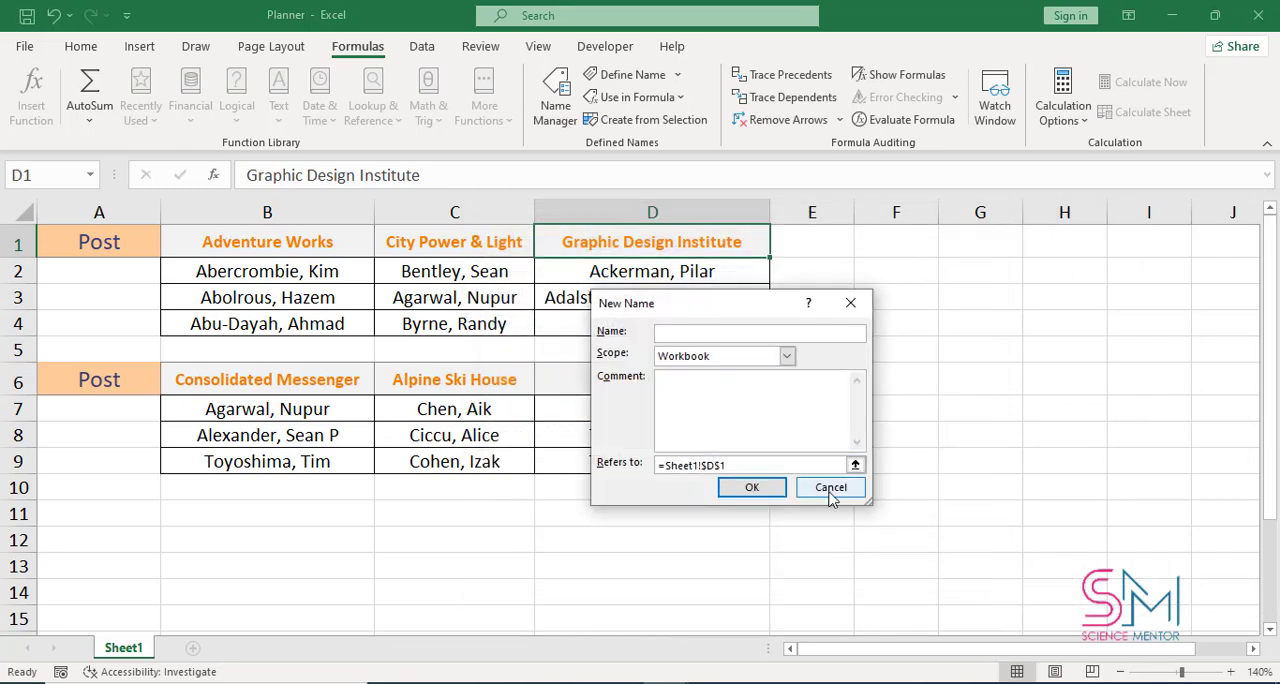
click(848, 490)
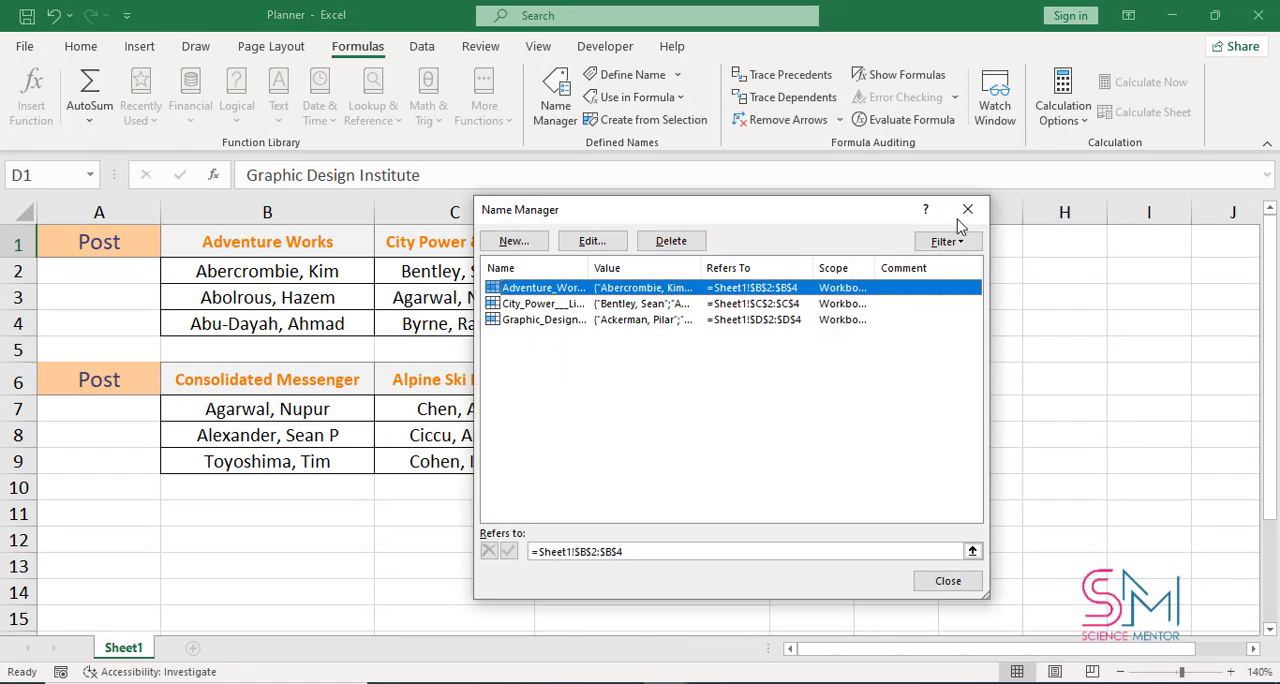
click(967, 208)
Define the workbook name Consolidated_Messenger from the heading in B6, referring to cells B7:B9
click(336, 372)
click(555, 100)
click(520, 245)
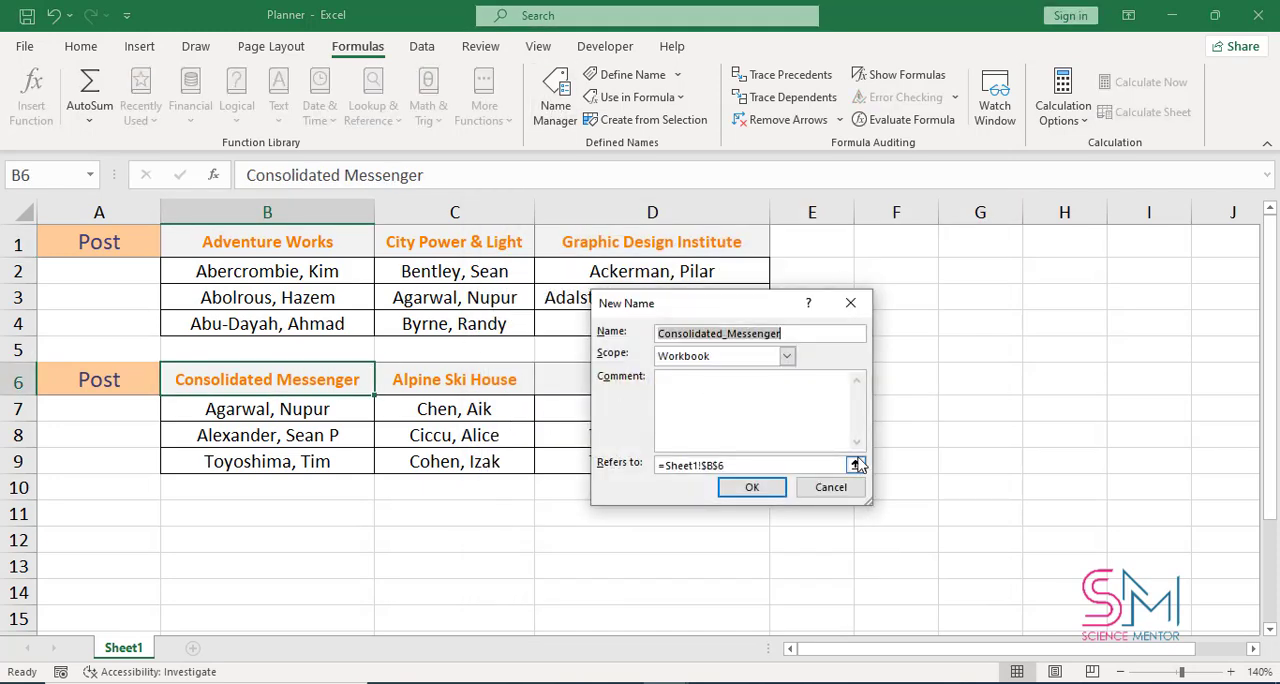
click(856, 460)
click(355, 413)
drag(355, 413, 355, 461)
click(856, 334)
click(770, 490)
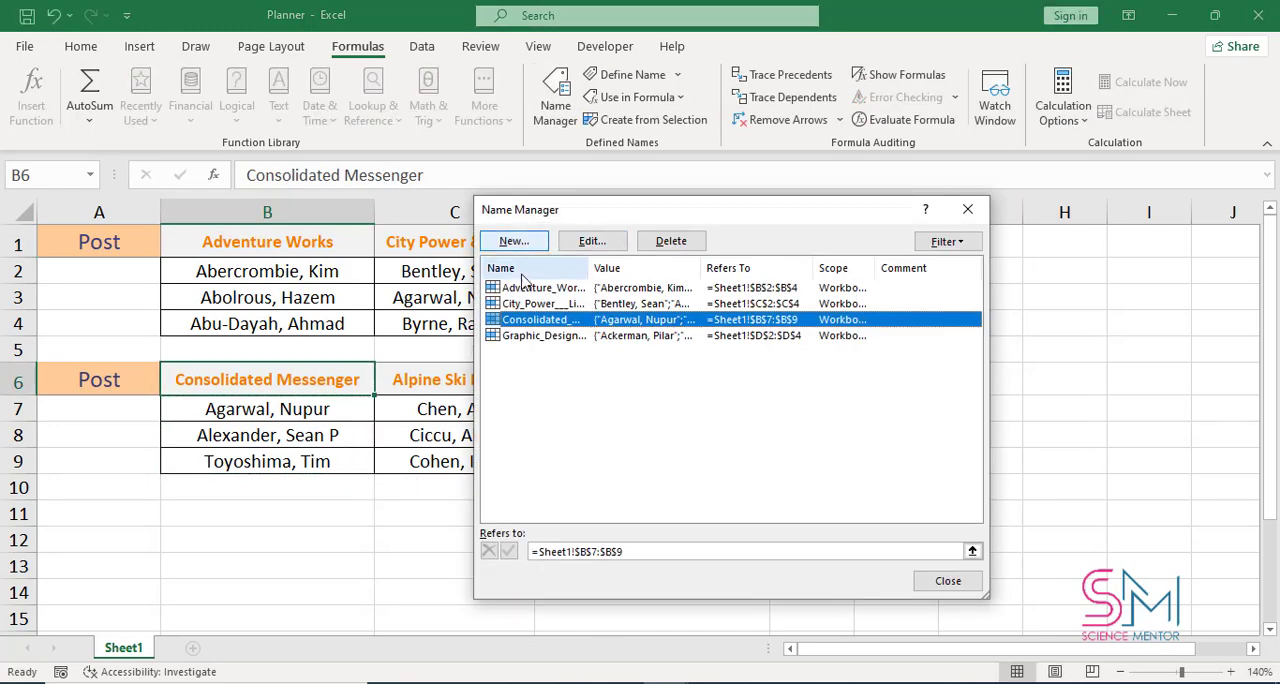
click(948, 581)
Define the workbook name Alpine_Ski_House from the heading in C6, referring to cells C7:C9
click(454, 379)
click(555, 100)
click(514, 241)
click(856, 465)
drag(454, 409, 454, 461)
click(856, 334)
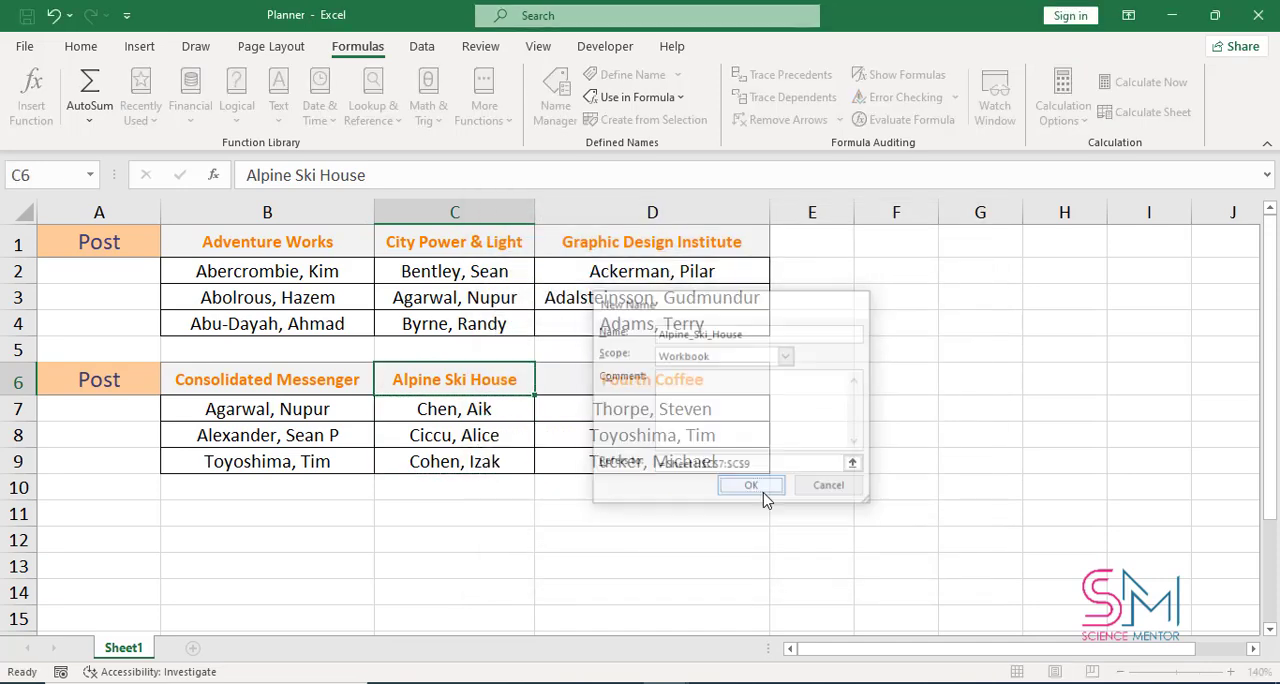
click(752, 487)
click(948, 581)
Define the workbook name Fourth_Coffee from the heading in D6, referring to cells D7:D9
click(647, 379)
click(555, 100)
drag(691, 212, 948, 222)
click(769, 251)
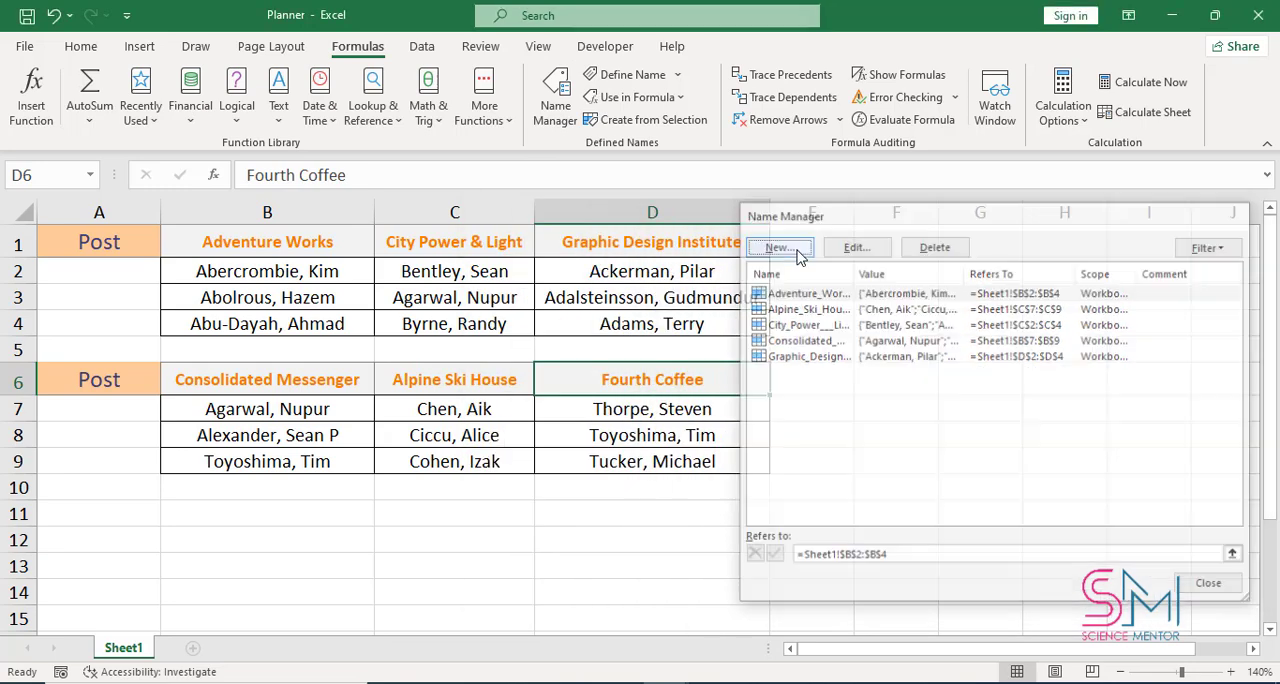
click(1118, 469)
drag(740, 409, 740, 461)
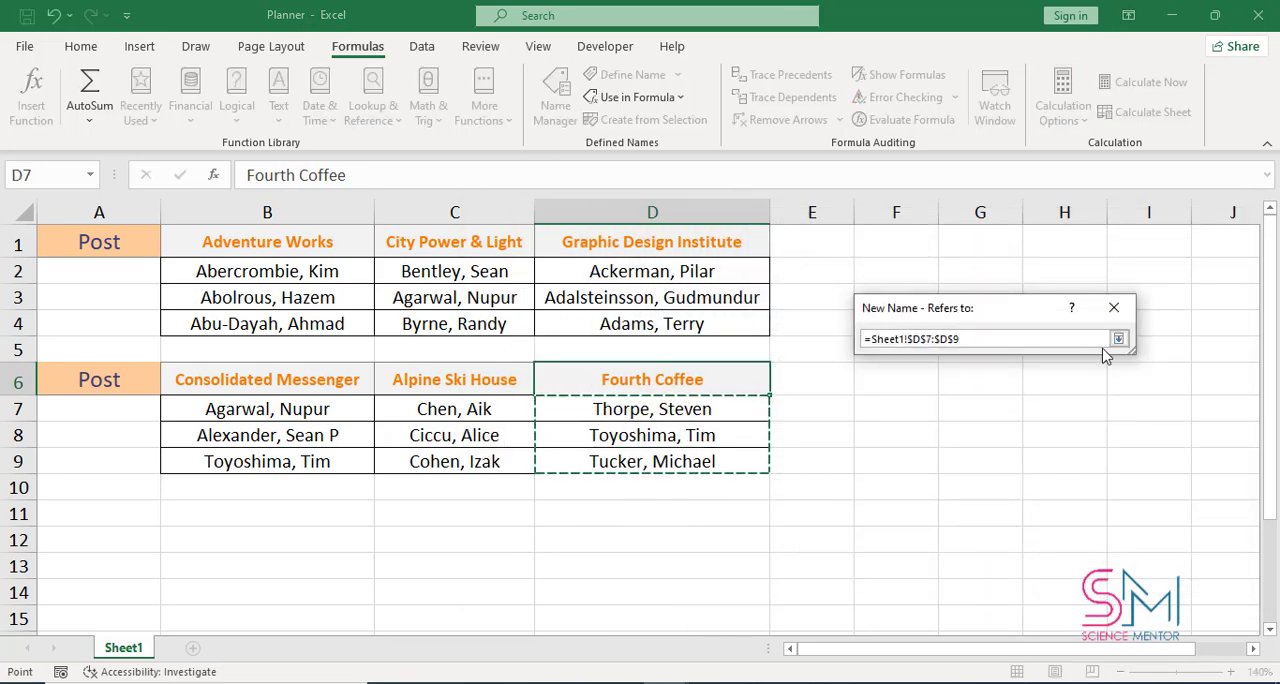
click(1117, 338)
click(1015, 491)
drag(868, 220, 591, 224)
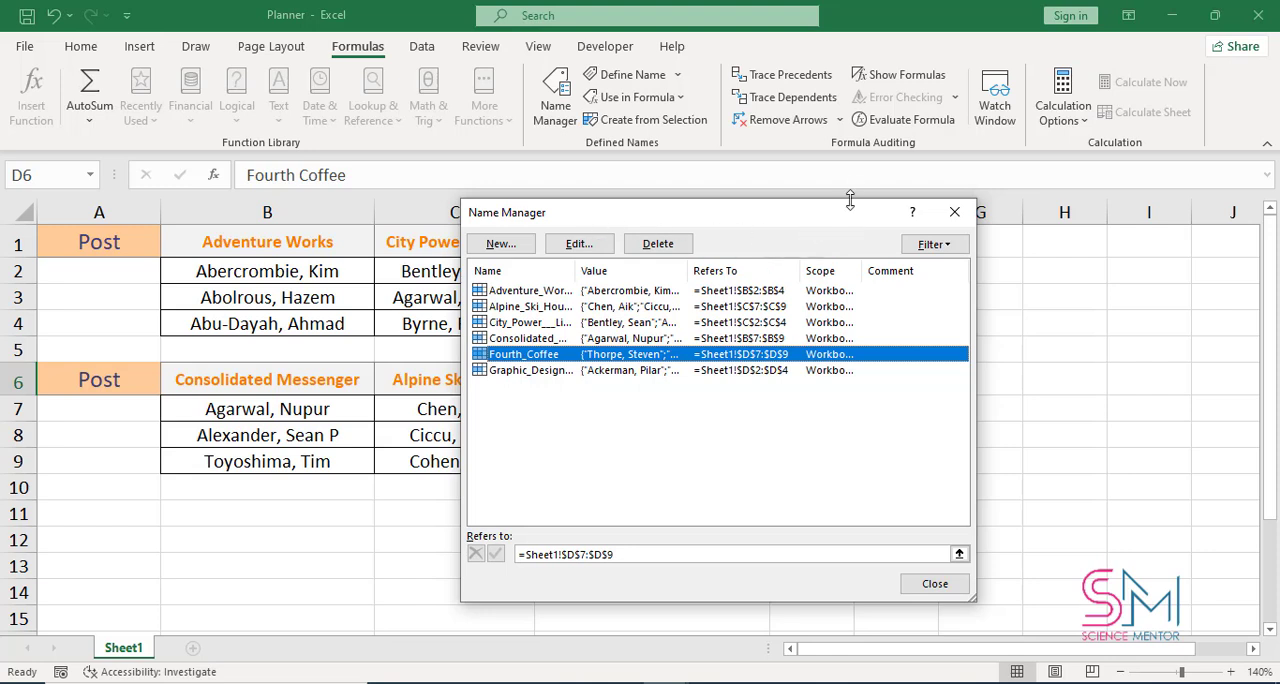
click(955, 215)
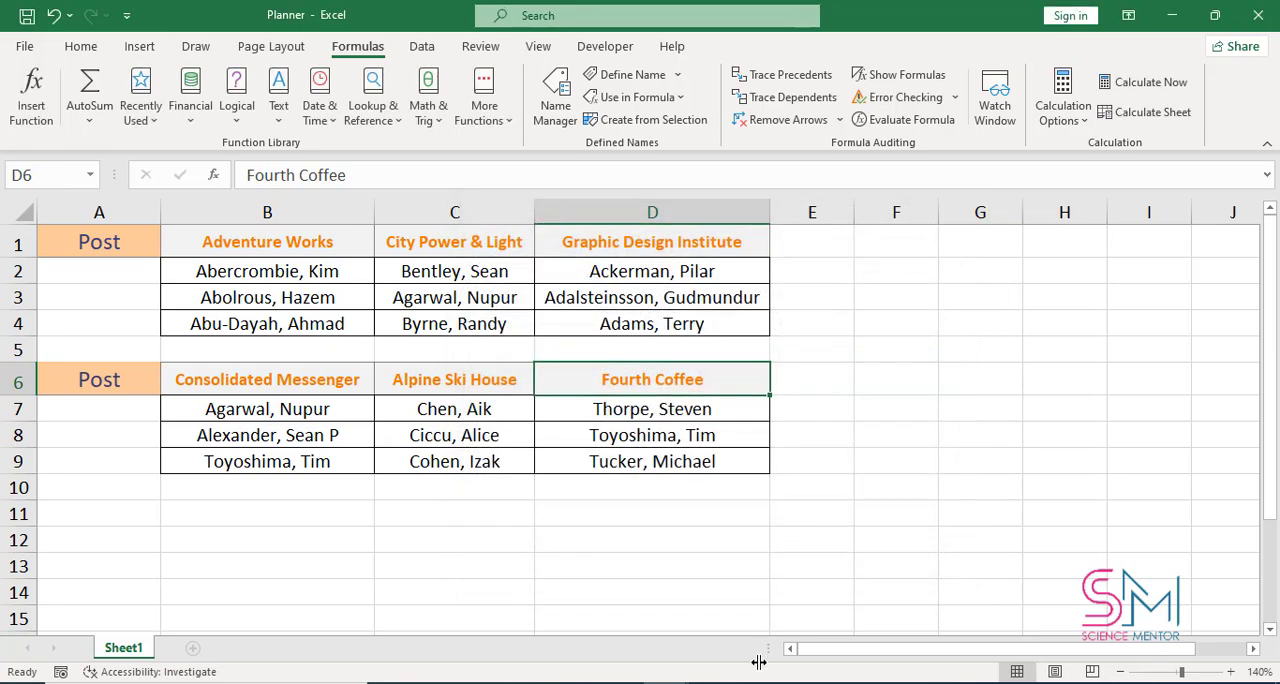
Add a new worksheet and copy the three headings in Sheet1 B1:D1 into it starting at B1
click(191, 649)
click(119, 648)
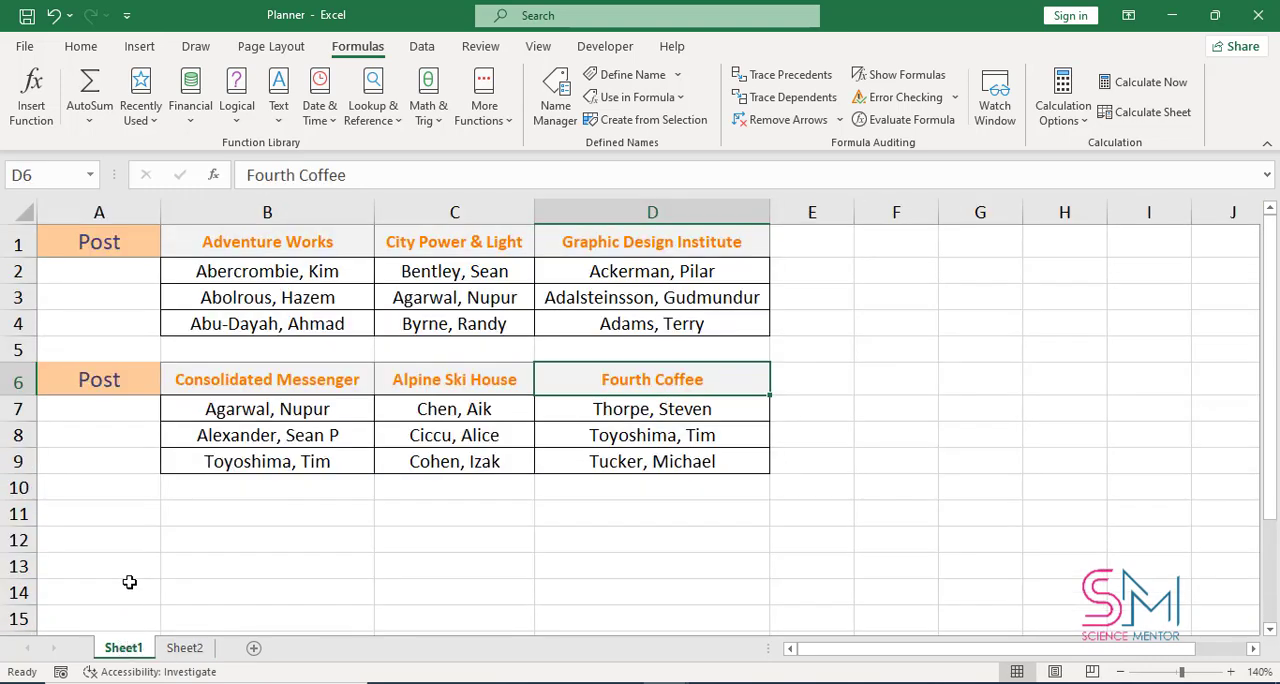
drag(238, 248, 579, 246)
key(ctrl+c)
click(198, 648)
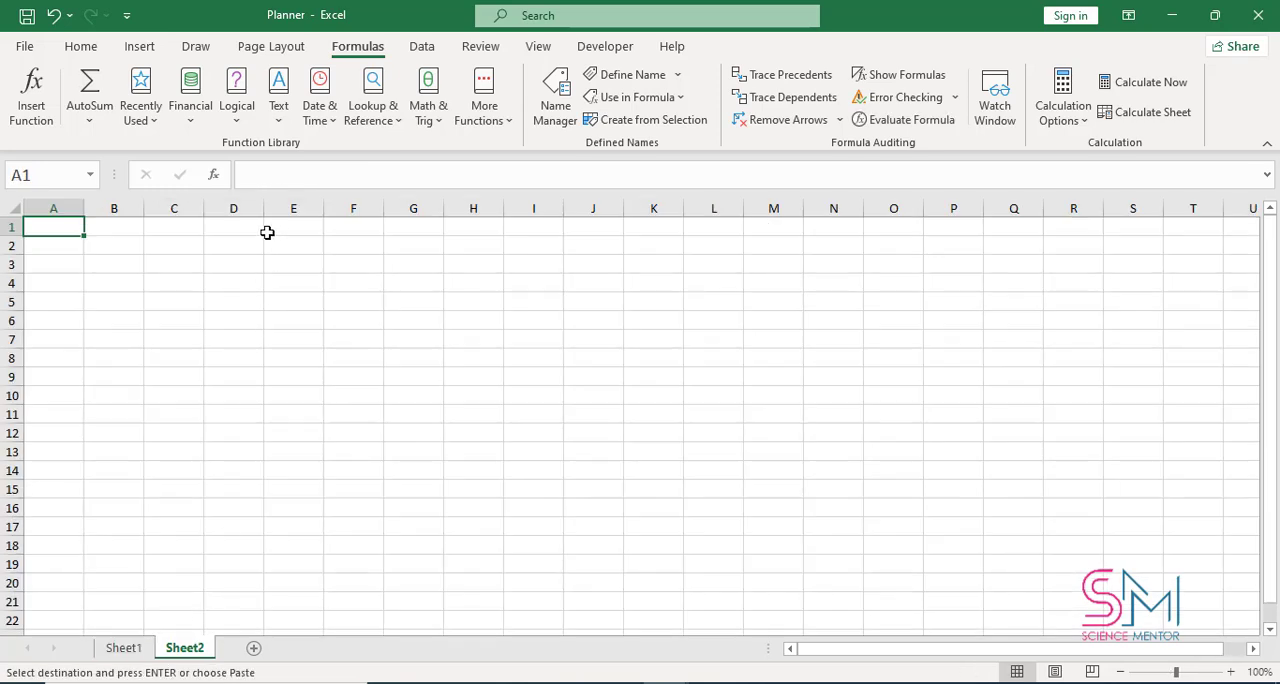
click(130, 231)
key(ctrl+v)
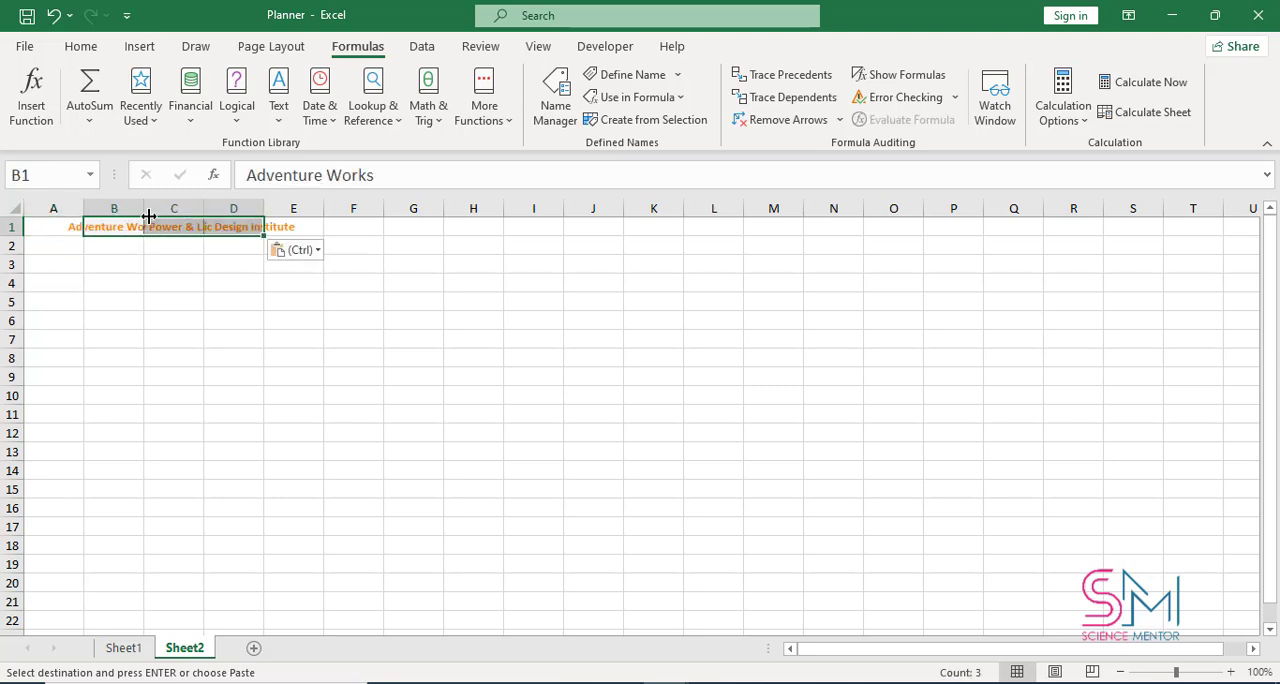
Autofit the widths of columns B, C and D on Sheet2 to their headings
double_click(145, 207)
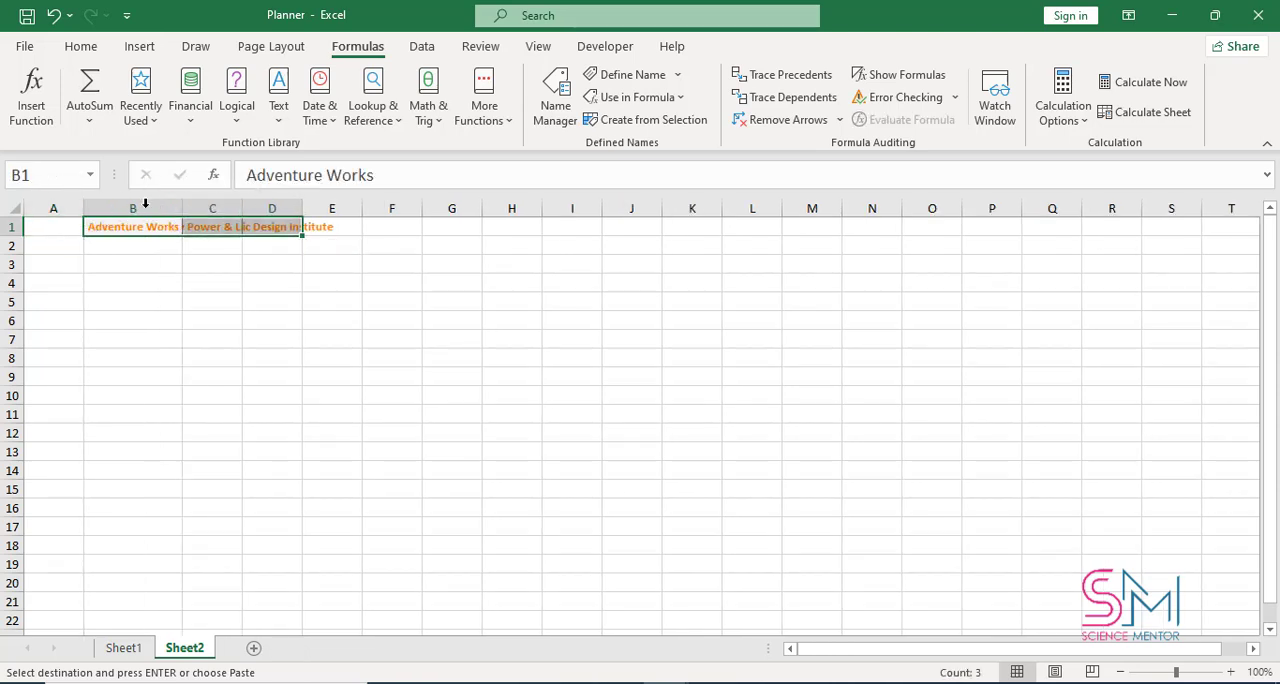
double_click(242, 207)
double_click(346, 208)
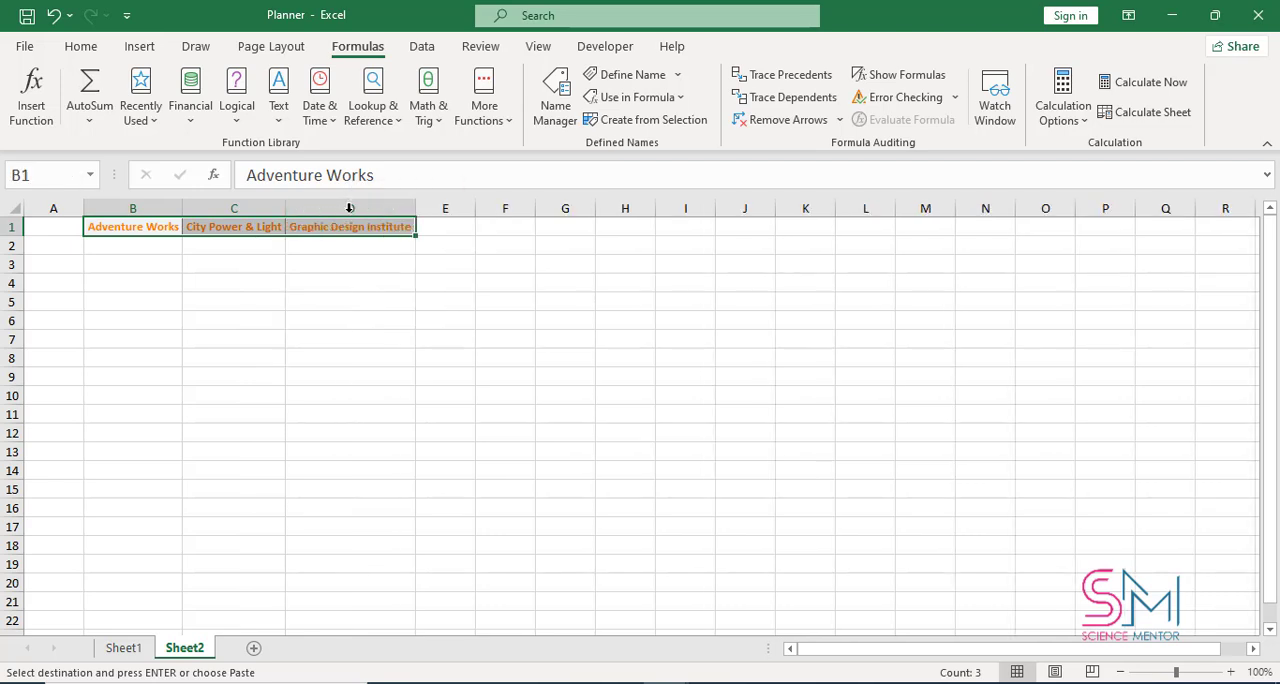
Copy the headings in Sheet1 B6:D6 into Sheet2 starting at E1
click(434, 225)
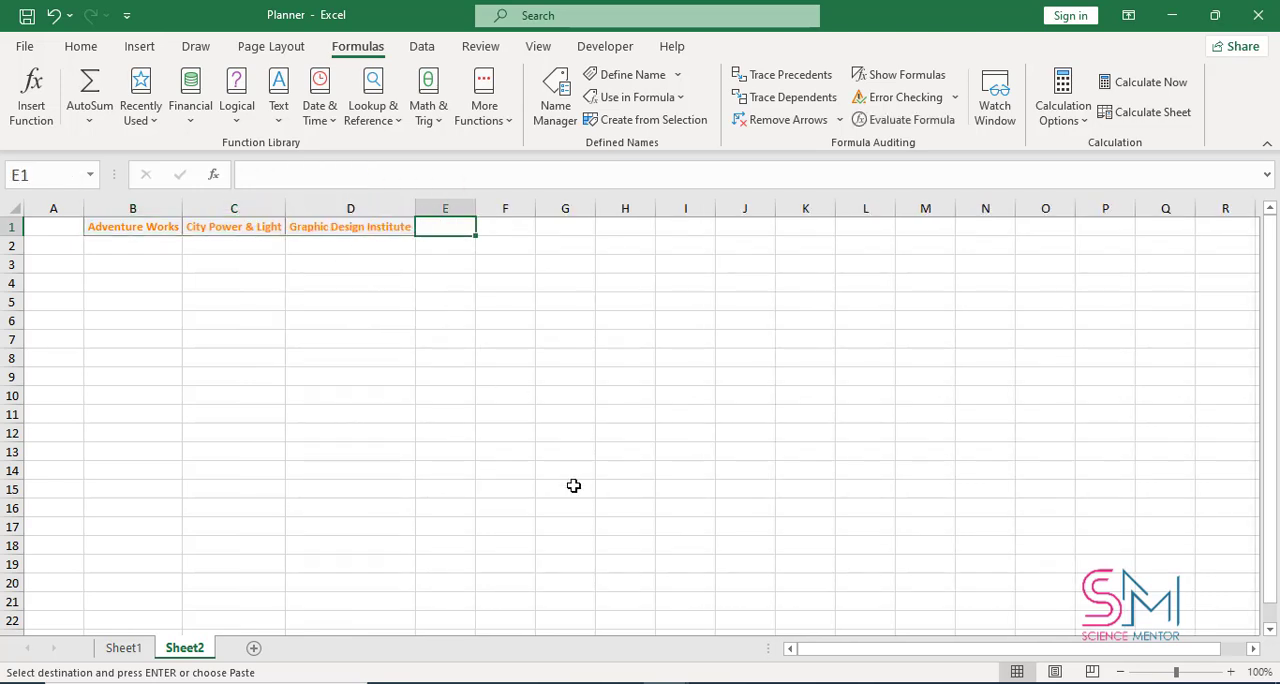
click(138, 648)
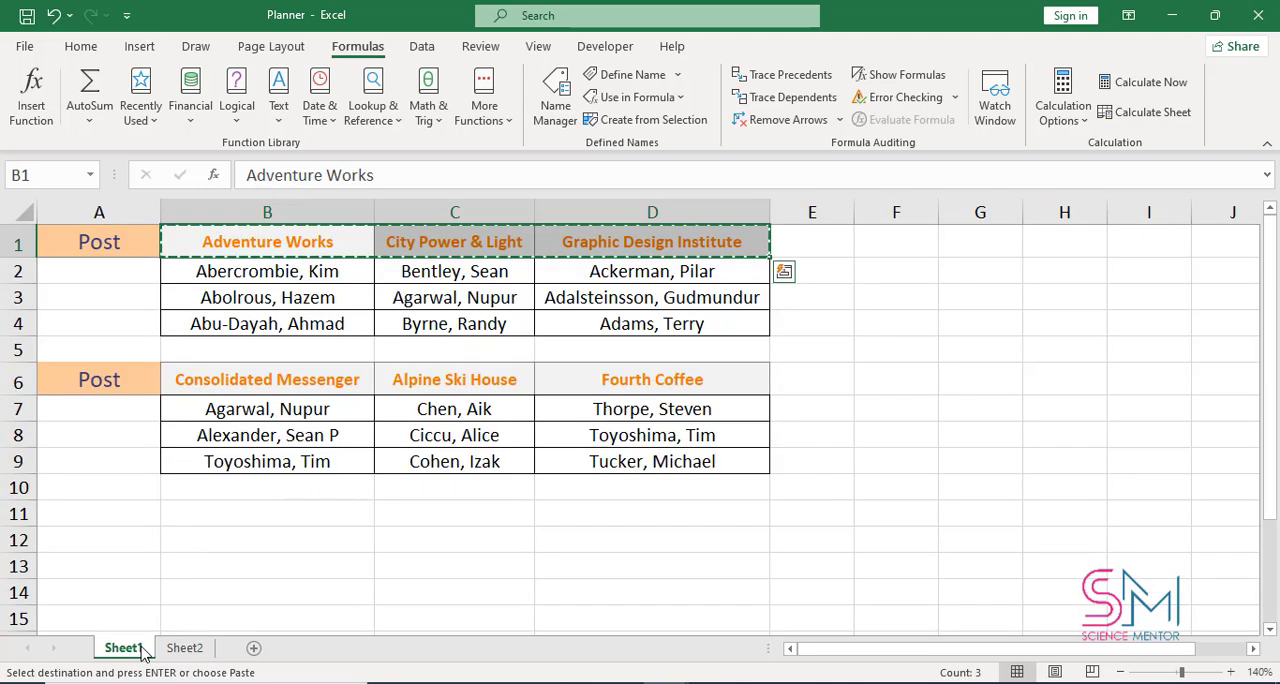
drag(200, 368, 618, 371)
key(ctrl+c)
click(185, 648)
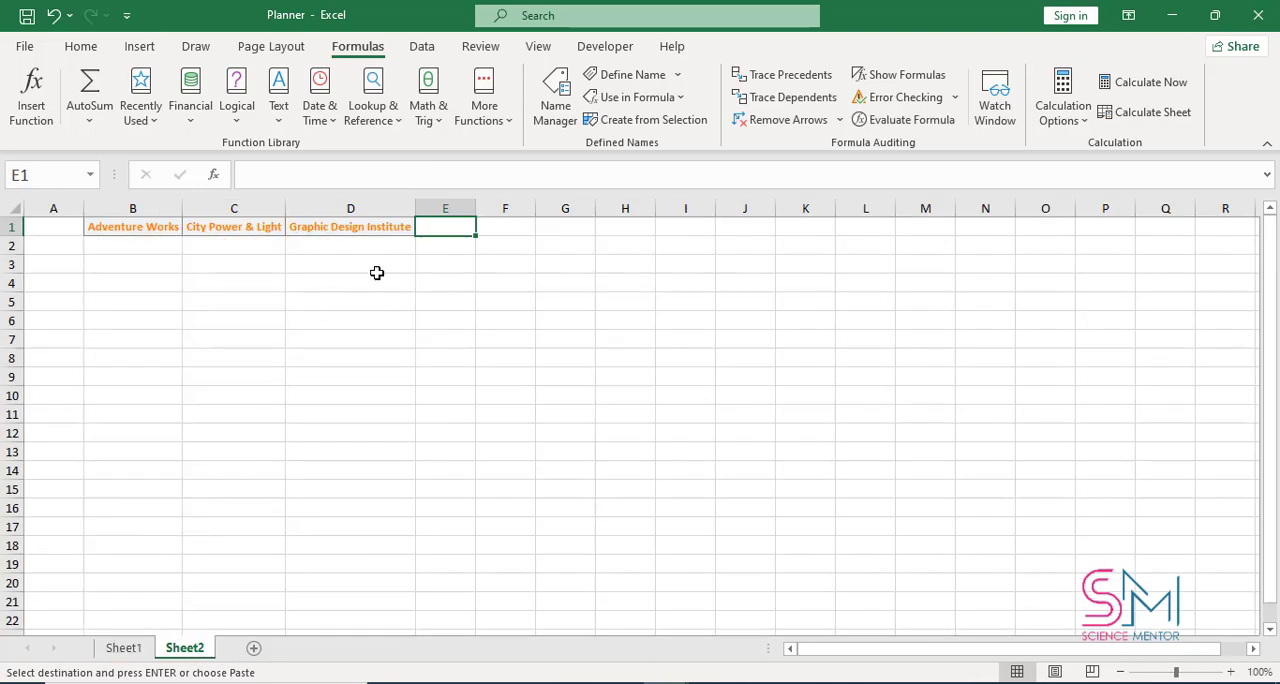
key(ctrl+v)
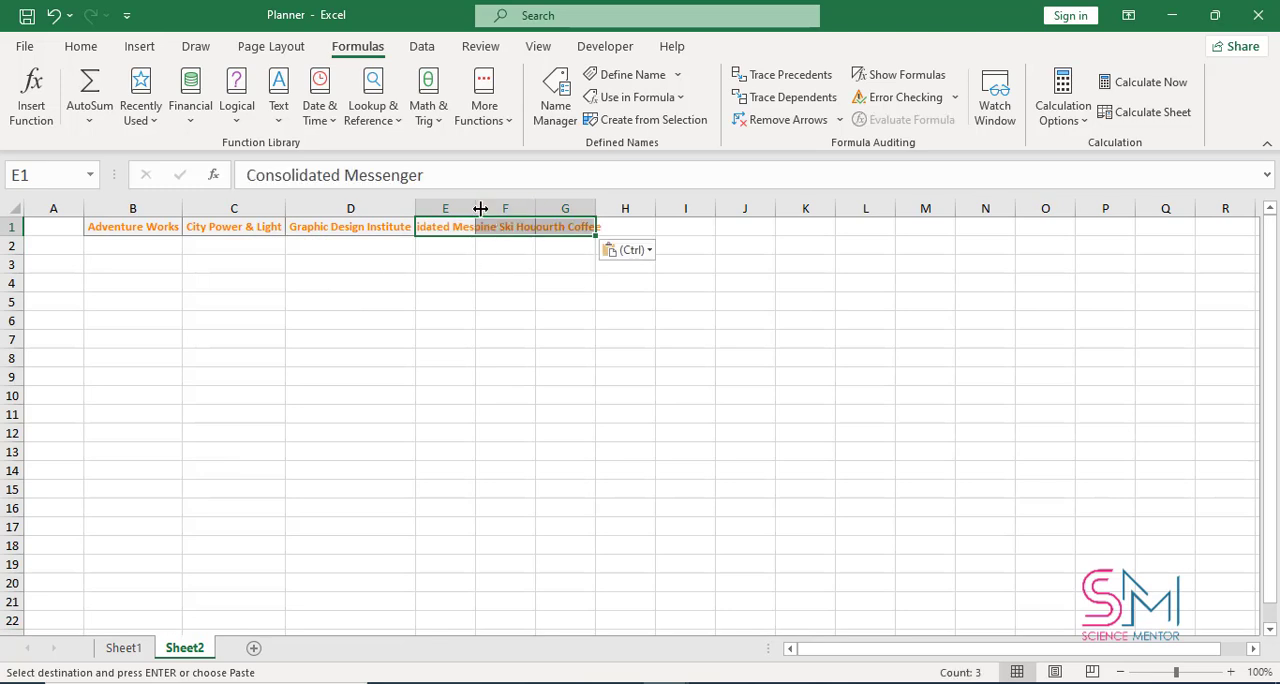
Autofit the widths of columns E, F and G on Sheet2 to their headings
double_click(477, 208)
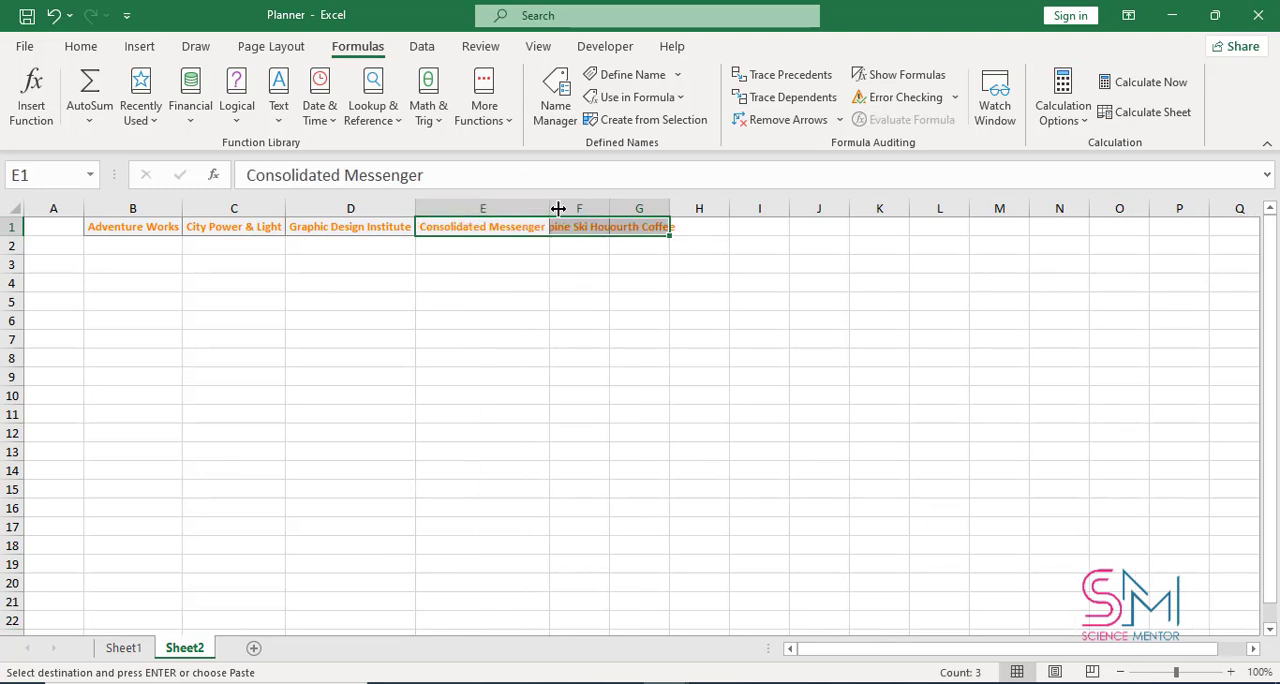
double_click(610, 208)
double_click(702, 207)
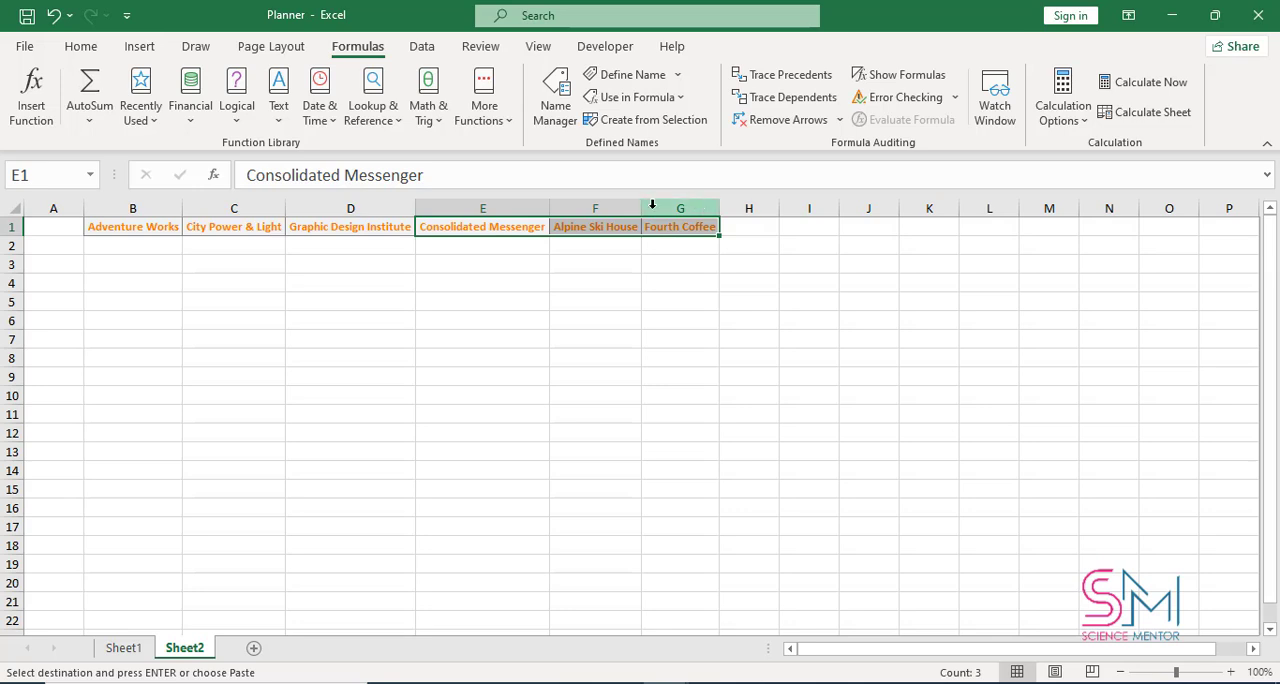
Enter Sat in A2 and sun in A3 of Sheet2, and fill the weekday series down to Fri in A8
click(150, 251)
click(63, 251)
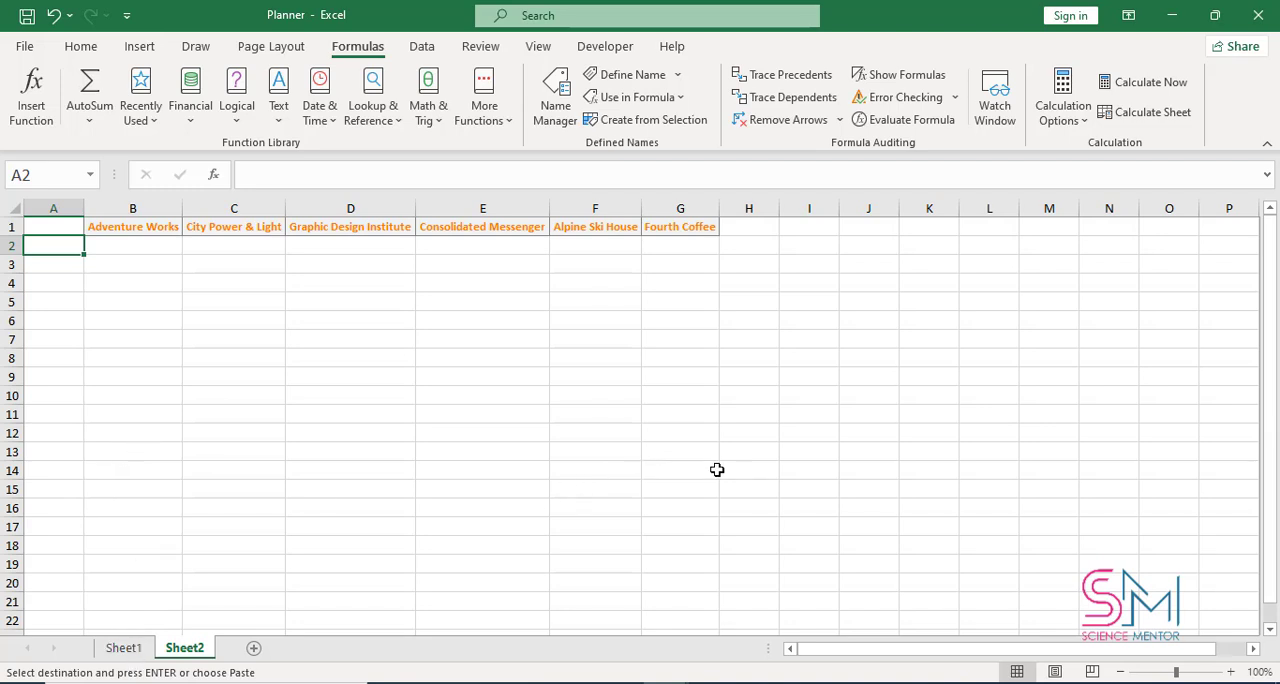
text(Sat)
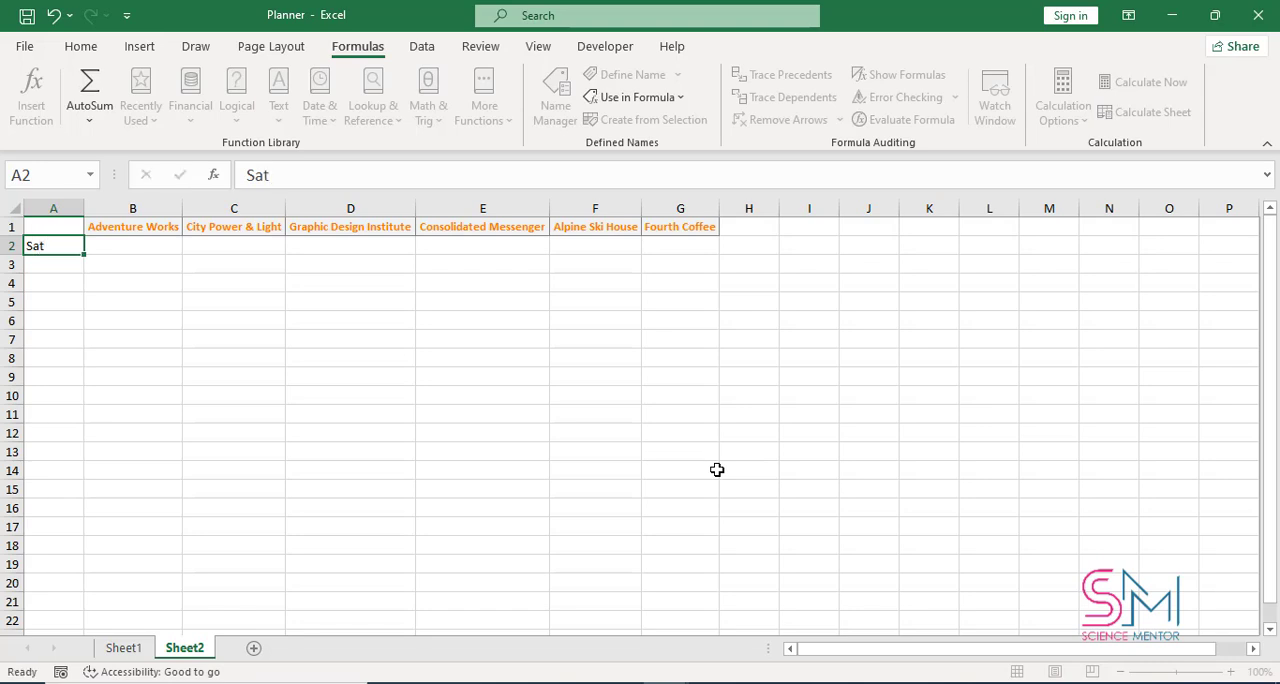
key(Return)
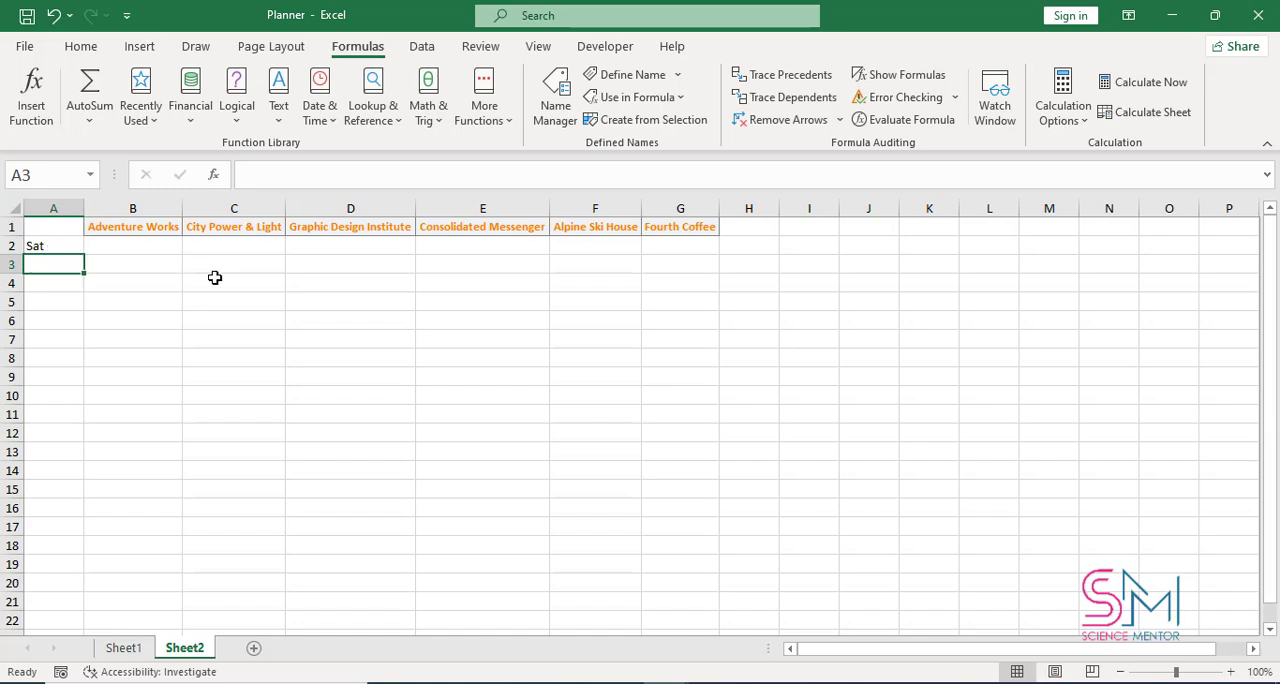
text(sun)
key(Return)
drag(45, 246, 77, 373)
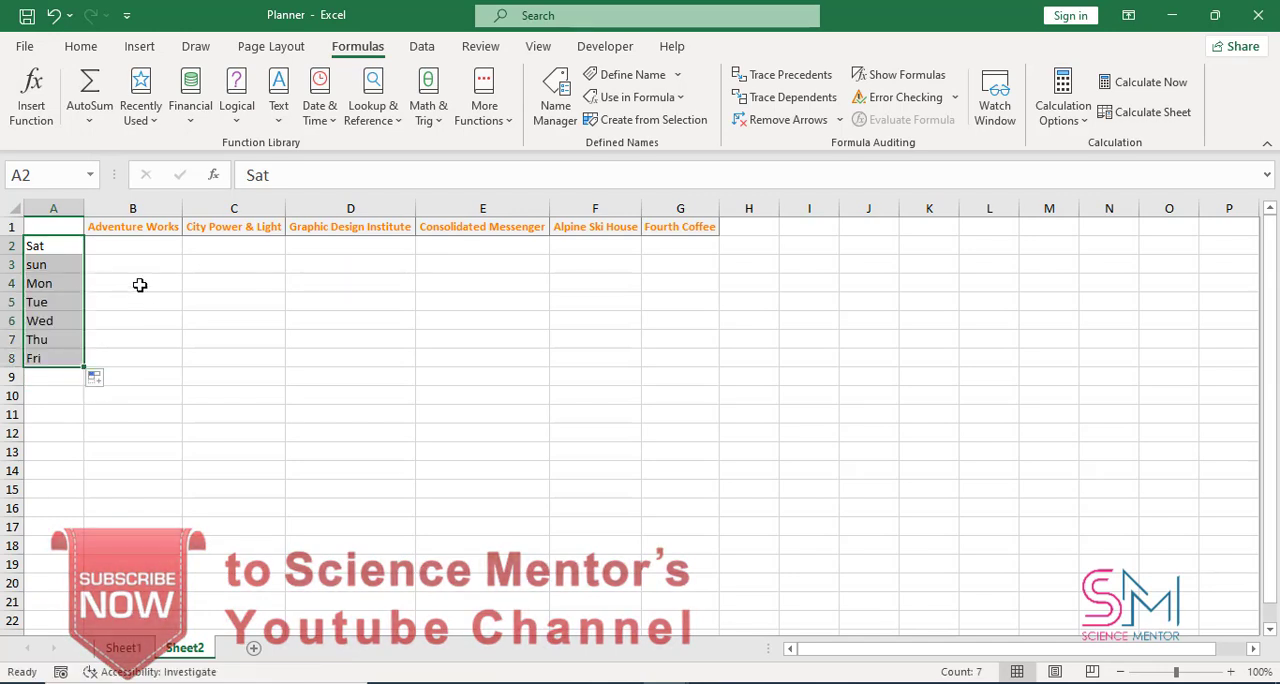
Copy the formatting of the Adventure Works heading in B1 onto the weekday labels in A2:A8
click(125, 258)
click(123, 247)
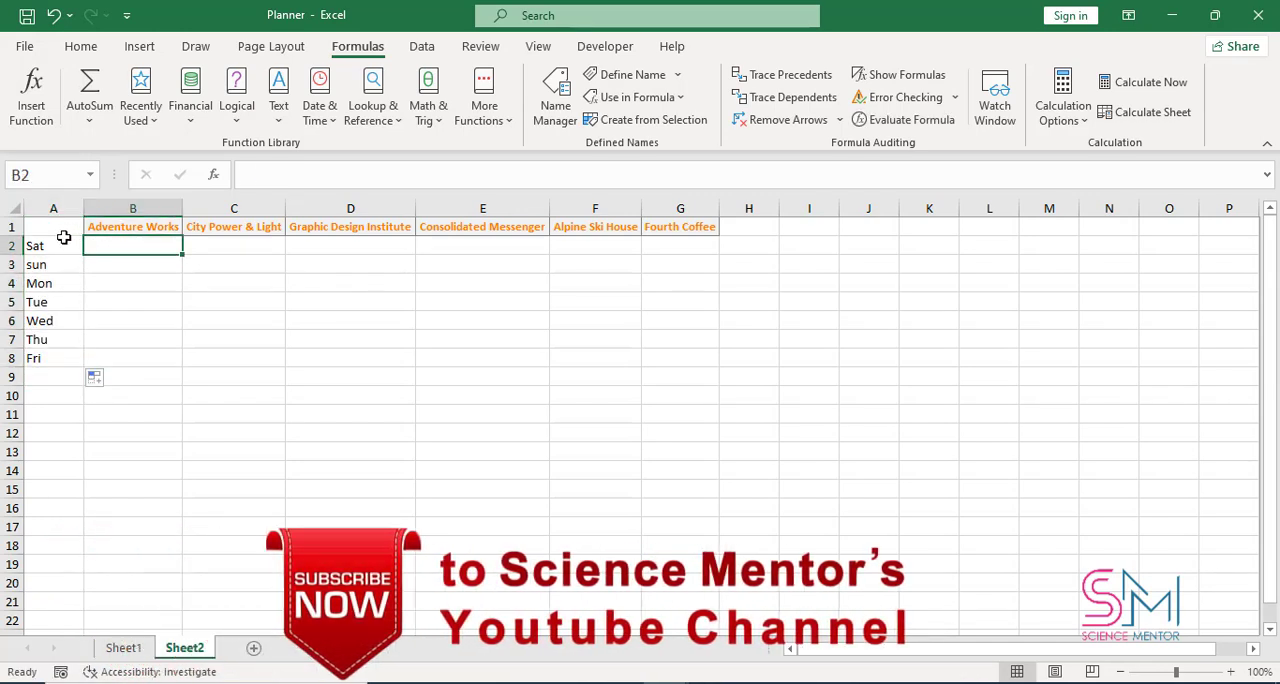
click(103, 226)
click(80, 47)
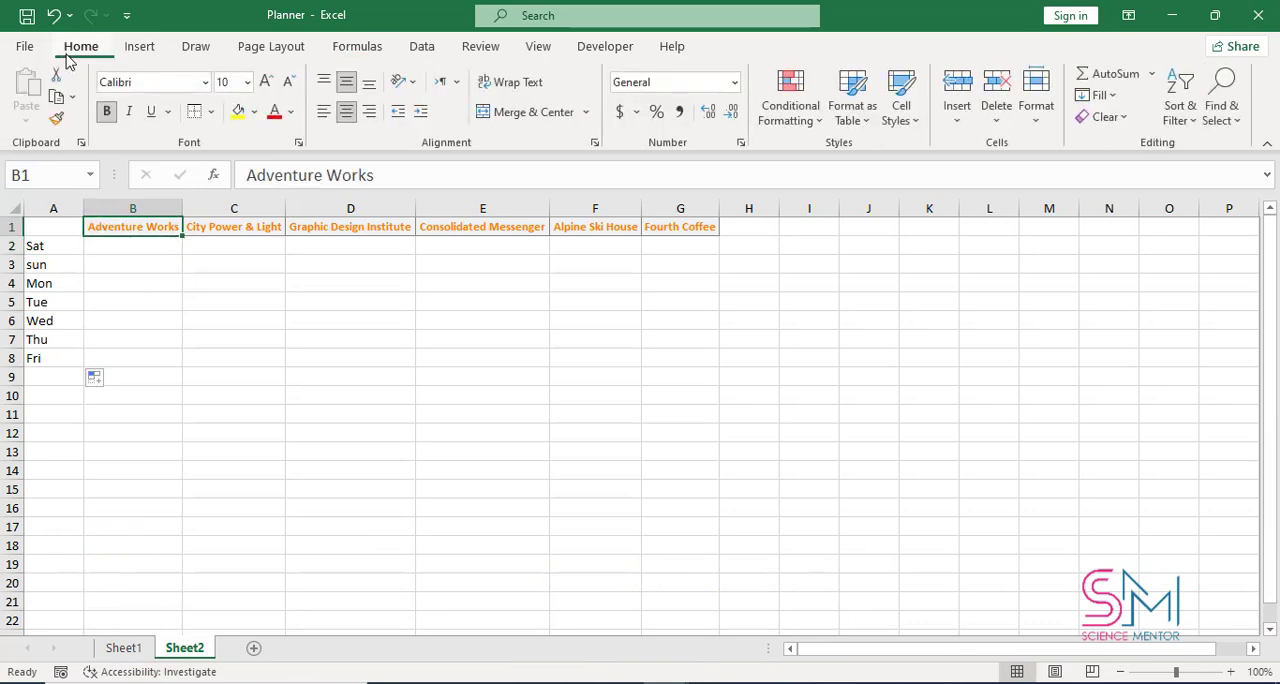
click(58, 119)
drag(58, 224, 47, 357)
click(131, 246)
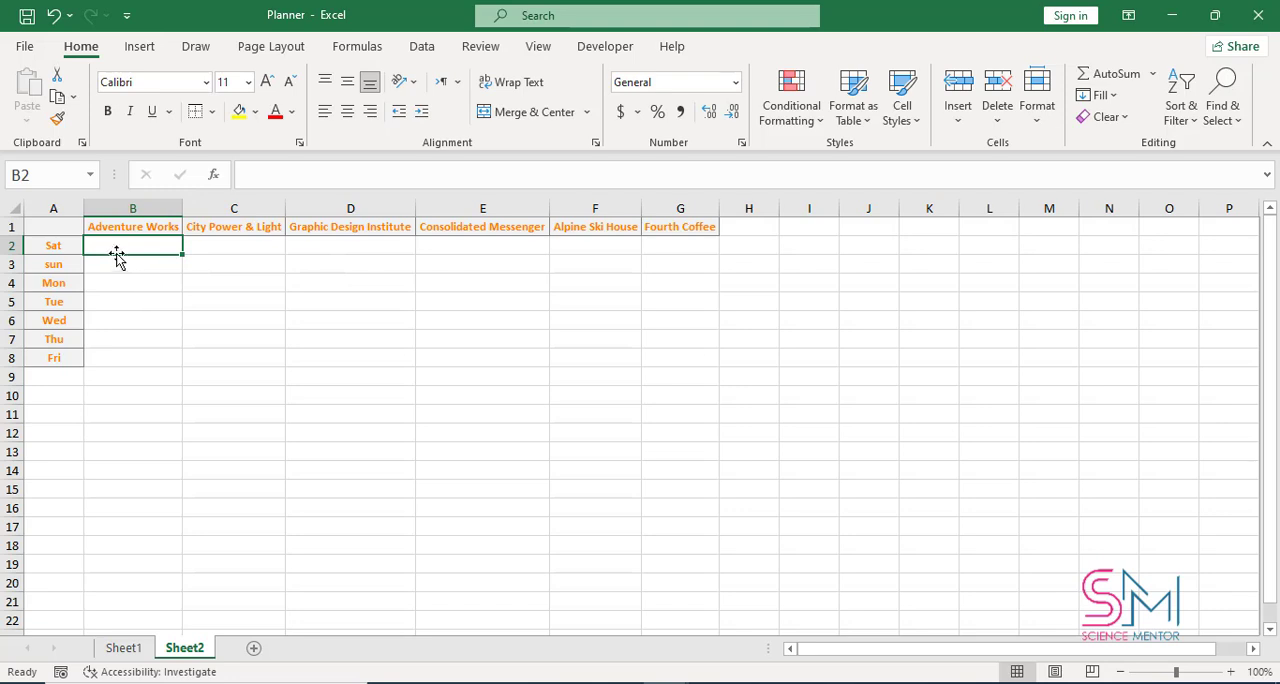
Apply all borders to the empty planner cells B2:G8
drag(108, 245, 665, 358)
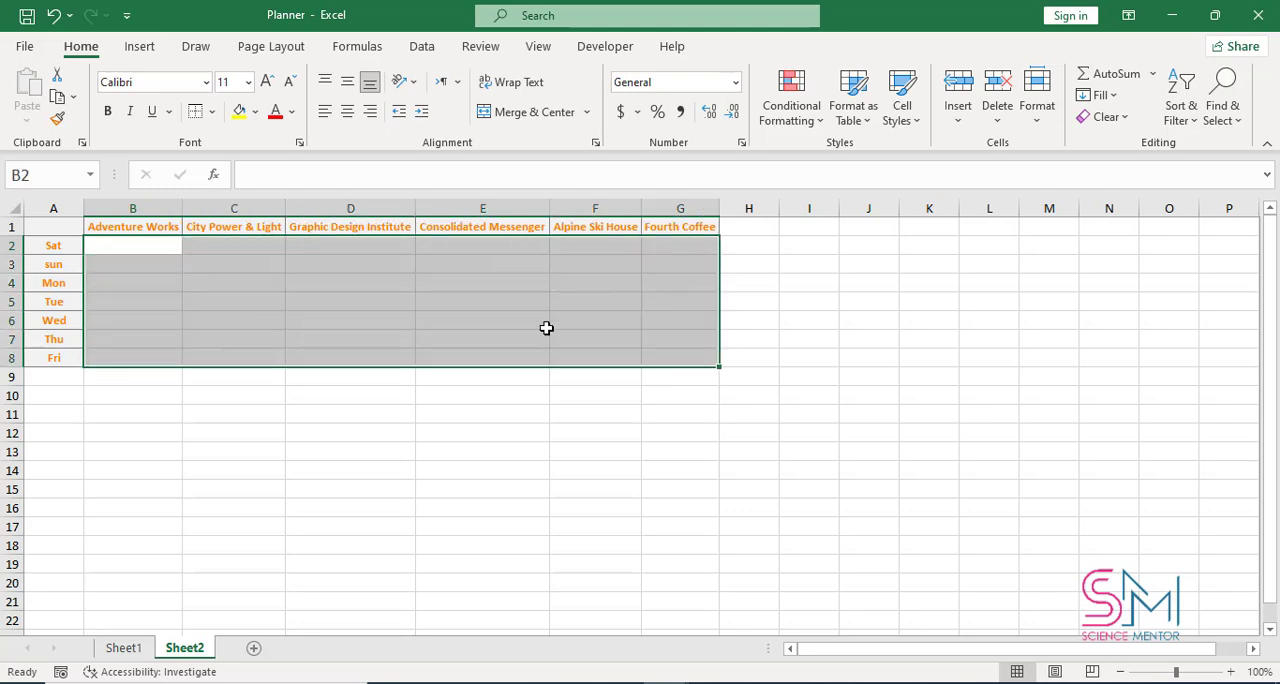
click(213, 113)
click(248, 298)
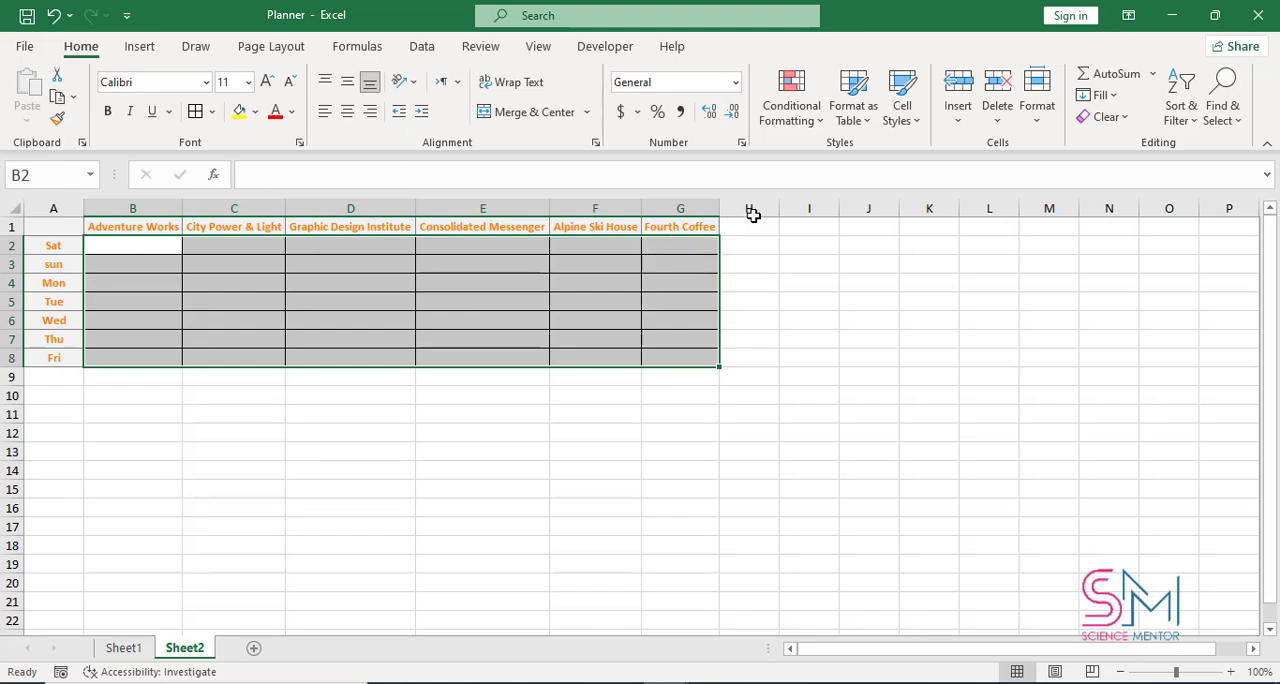
click(815, 278)
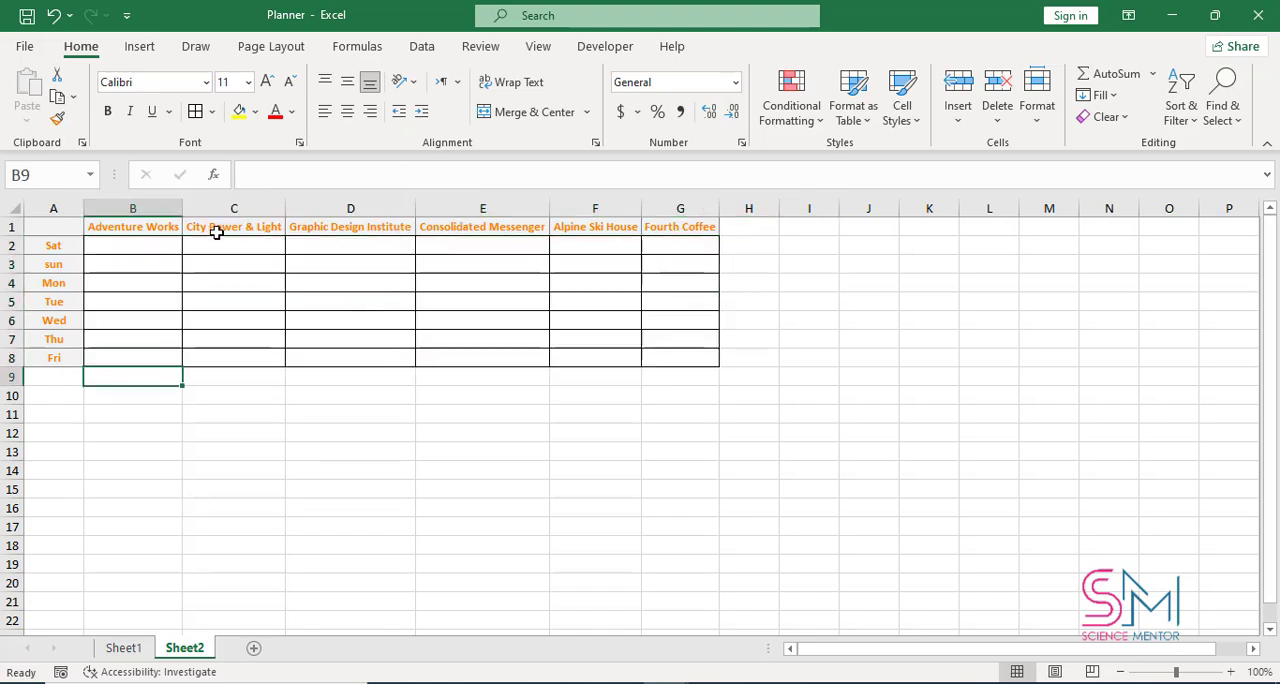
Add a List data validation to B2 that uses the Adventure Works named range as its source
click(150, 244)
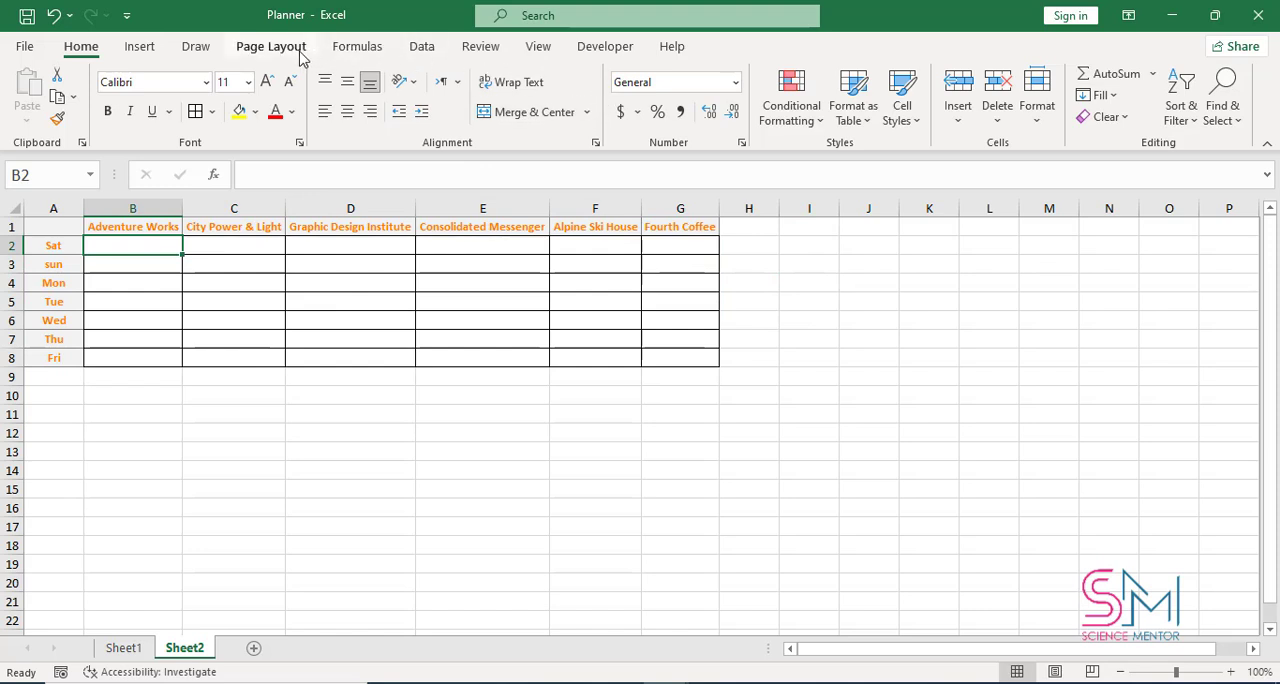
click(422, 48)
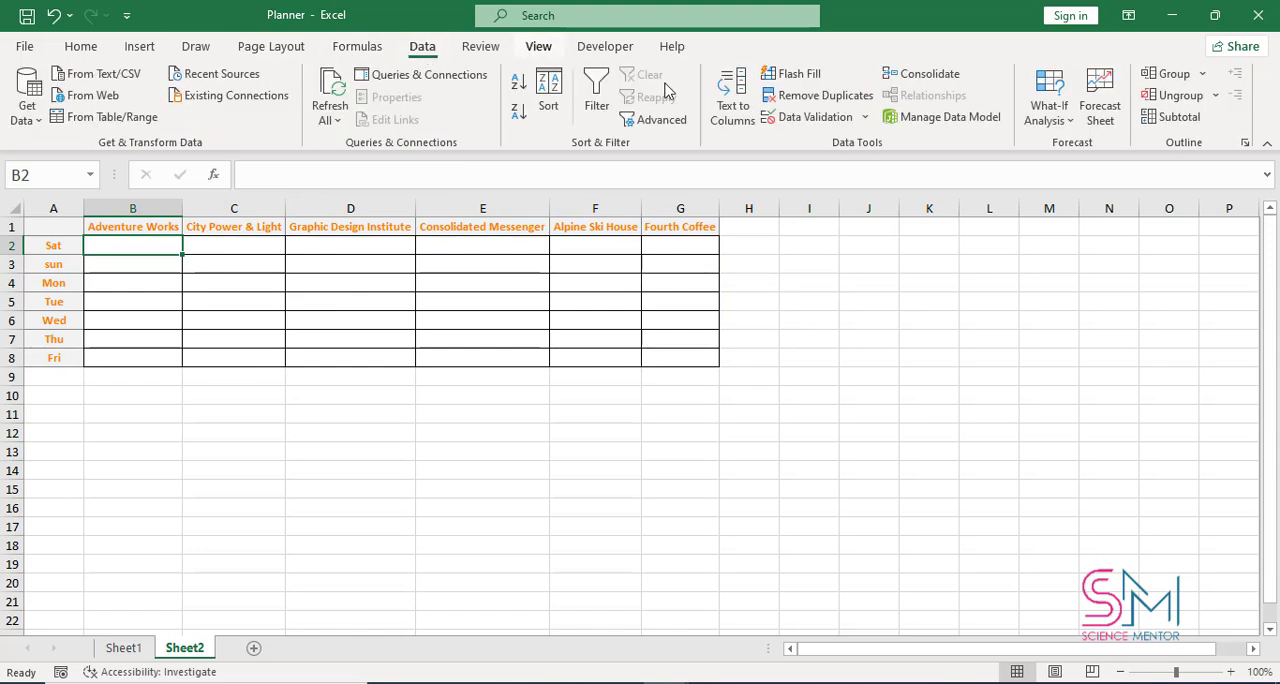
click(840, 120)
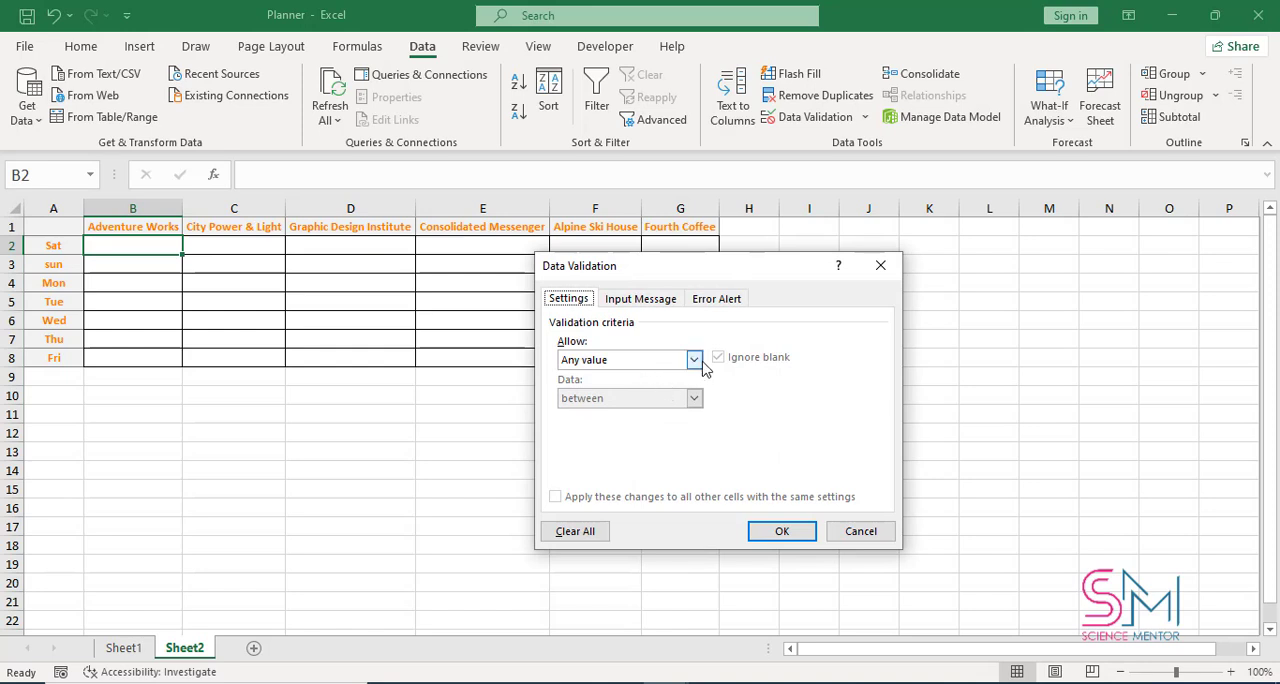
click(694, 360)
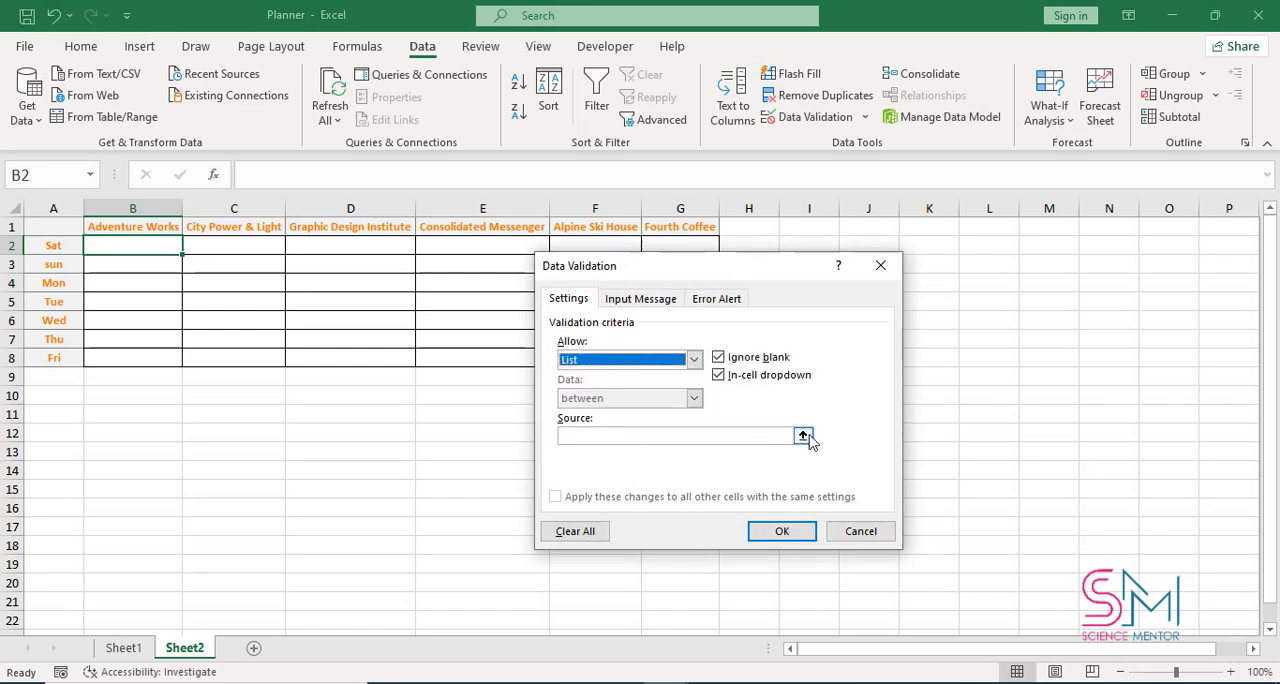
click(770, 433)
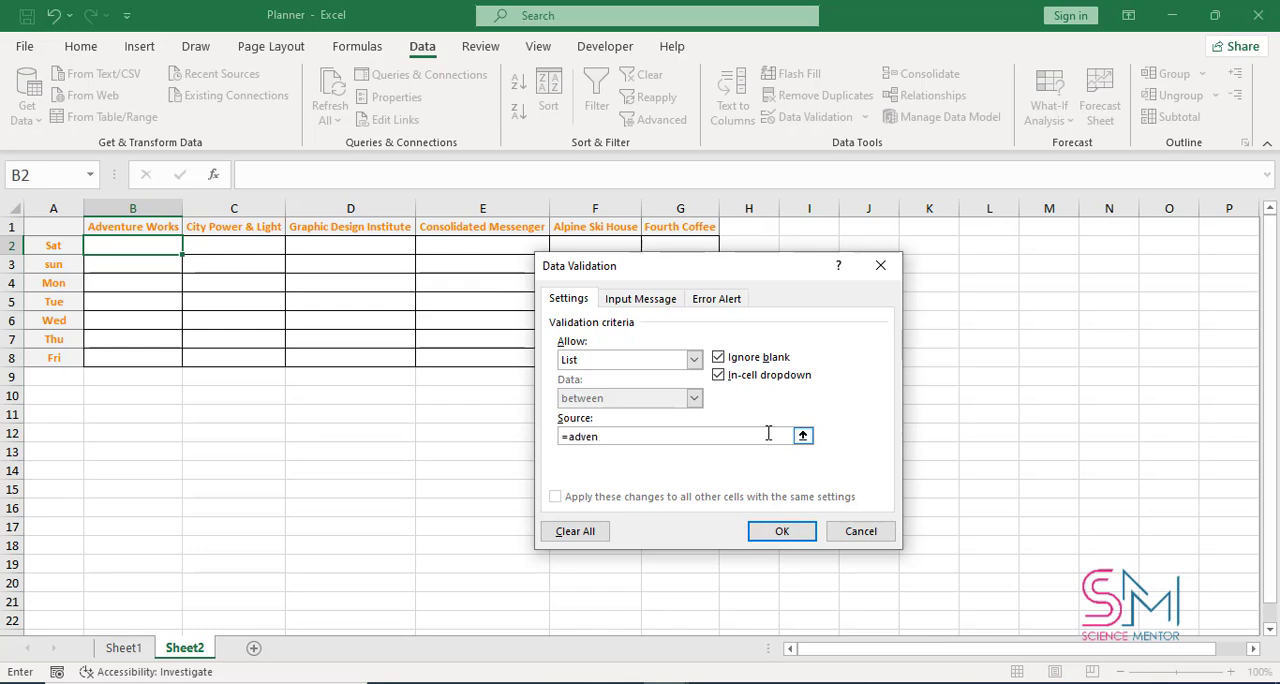
text(tu)
key(BackSpace)
key(Return)
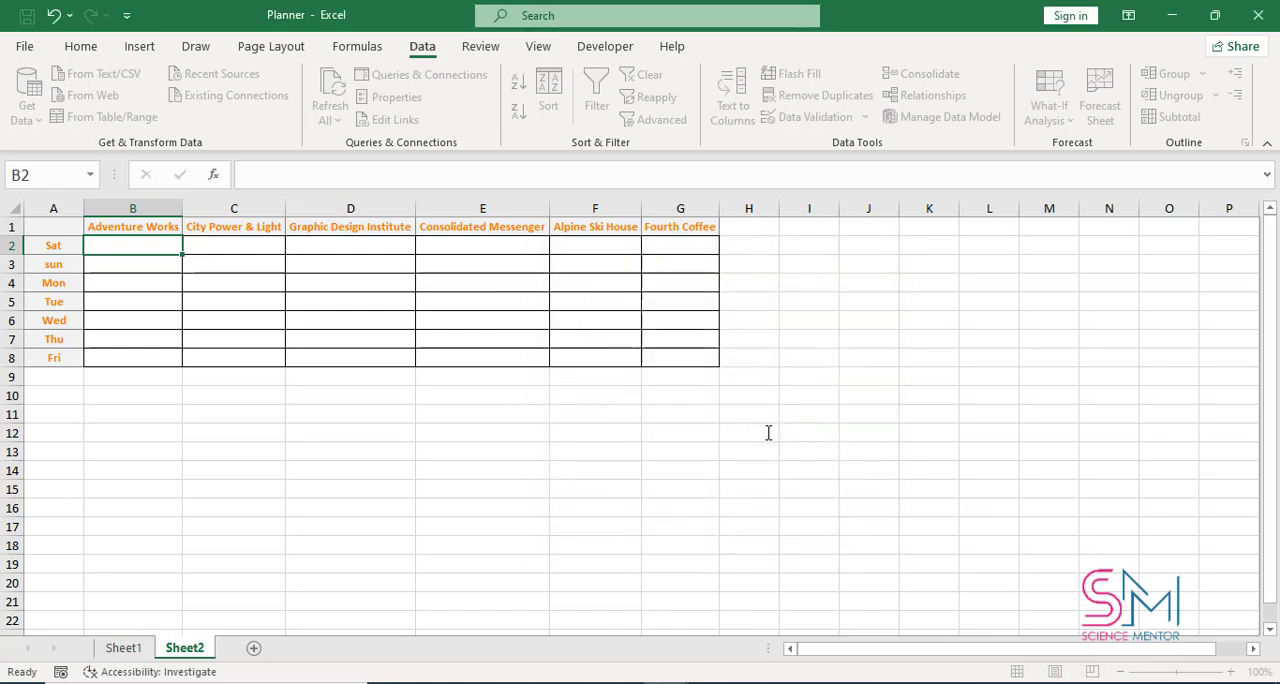
Fill the drop-down validation from B2 down to B8
click(140, 263)
click(166, 246)
drag(181, 255, 176, 368)
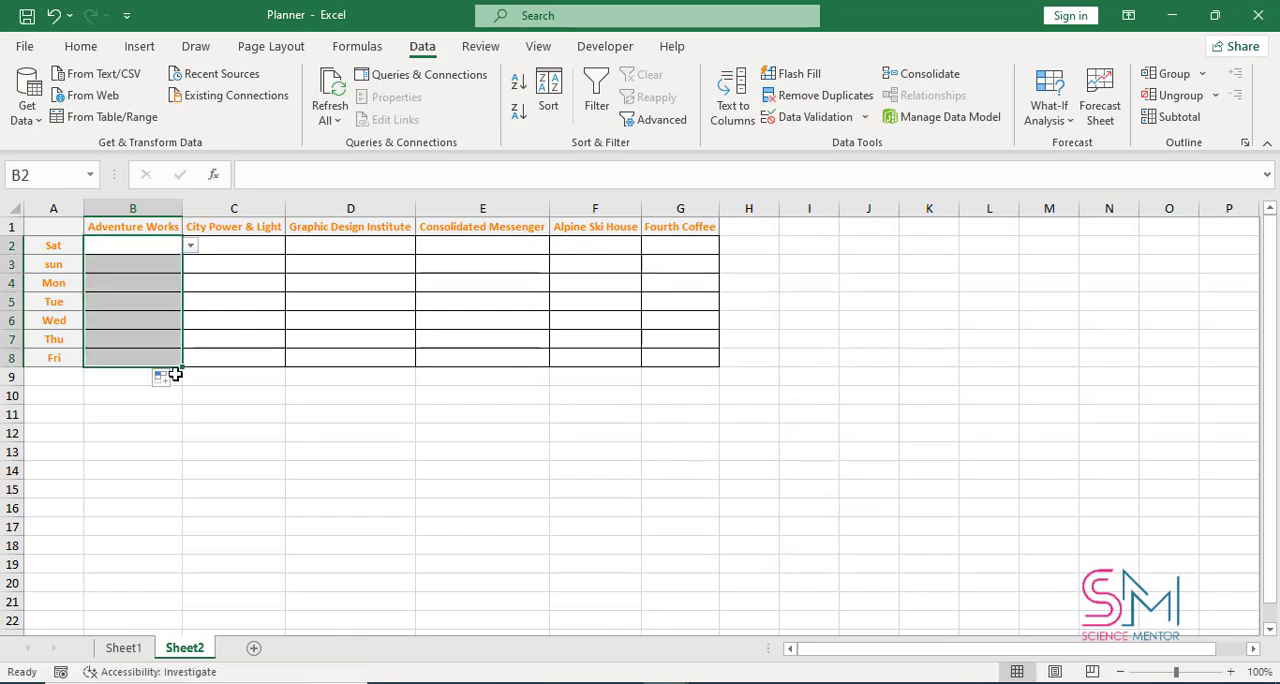
Try the drop-down in B2 by choosing a person from the list, and undo the entry
double_click(177, 250)
click(190, 246)
click(172, 267)
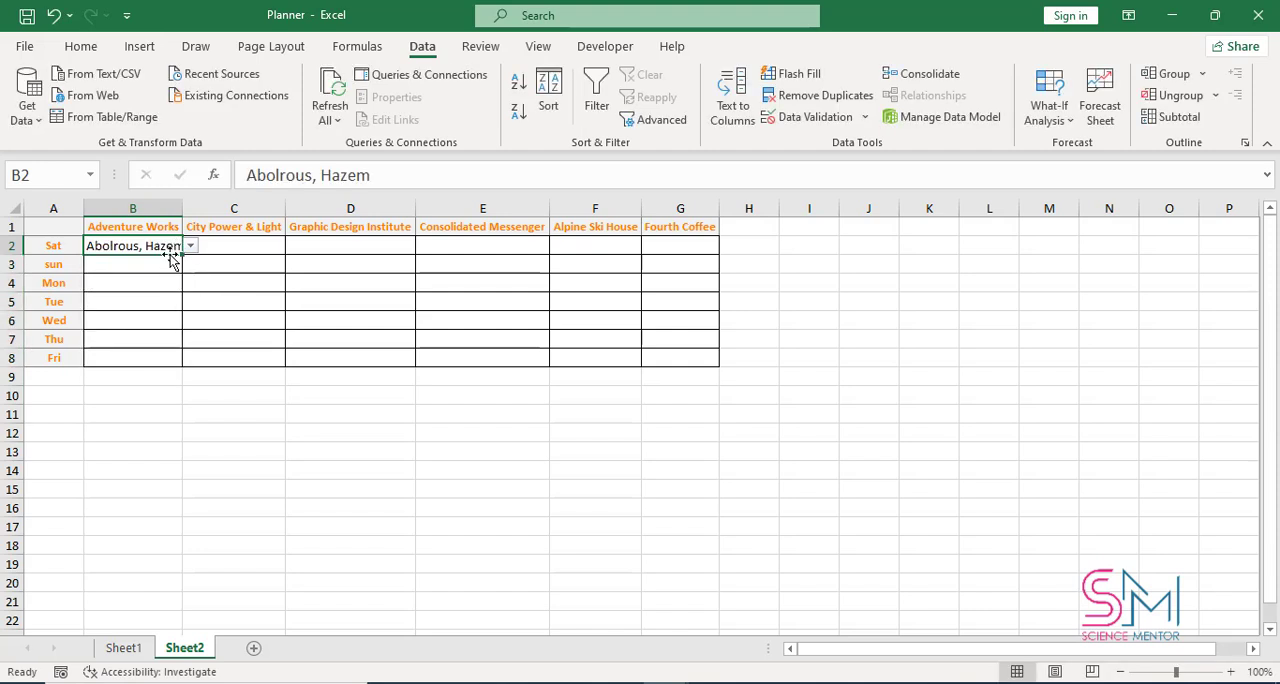
key(ctrl+z)
Check the drop-down list in B2 and in the other Adventure Works cells down to B8
click(171, 260)
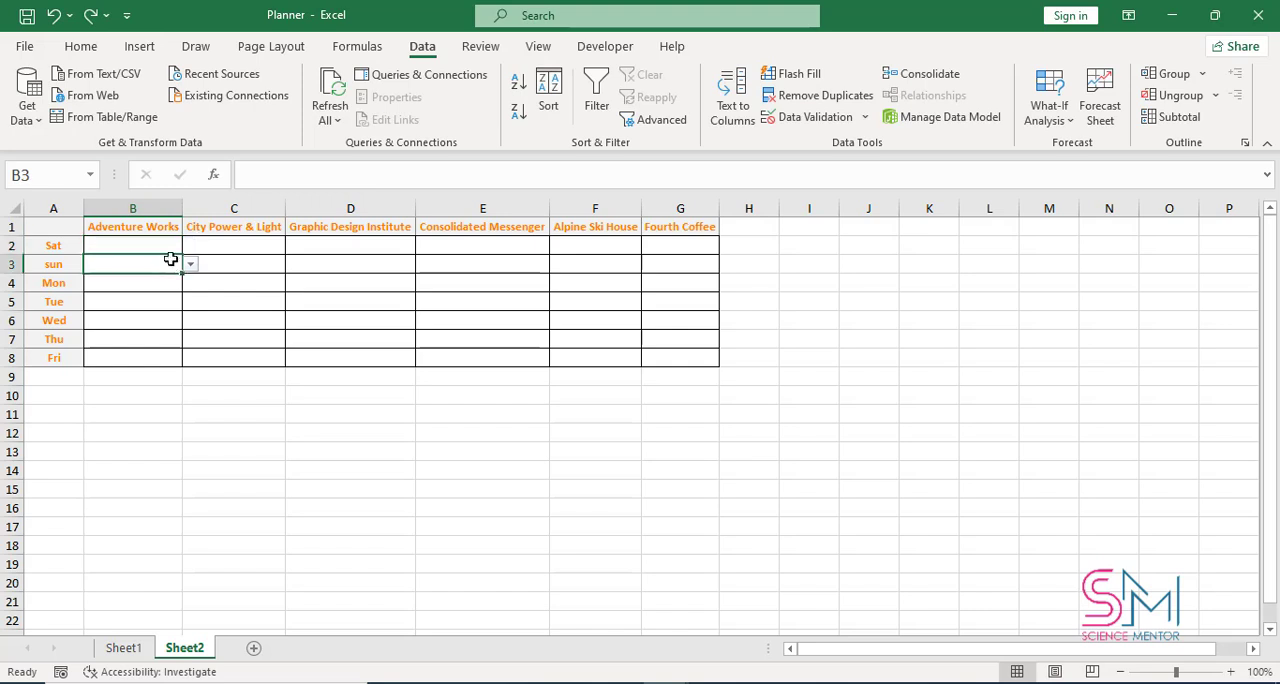
click(175, 248)
click(190, 246)
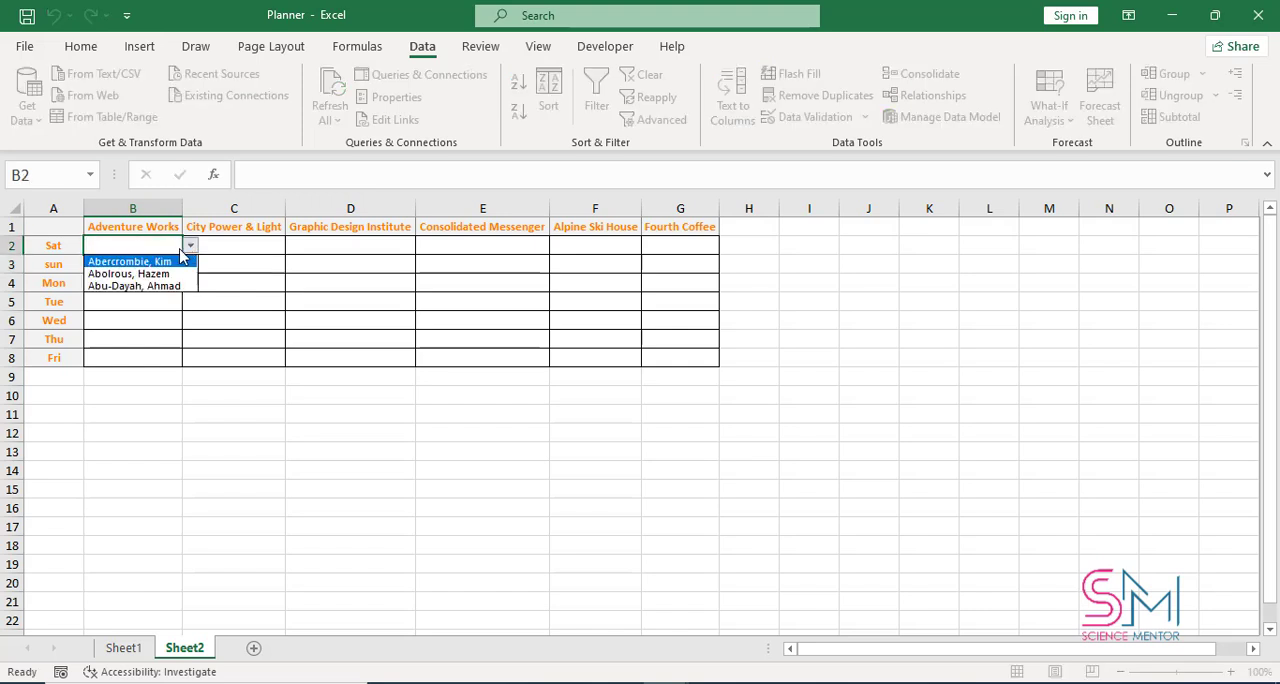
click(156, 245)
click(189, 247)
click(175, 258)
drag(181, 258, 181, 285)
click(171, 265)
double_click(170, 267)
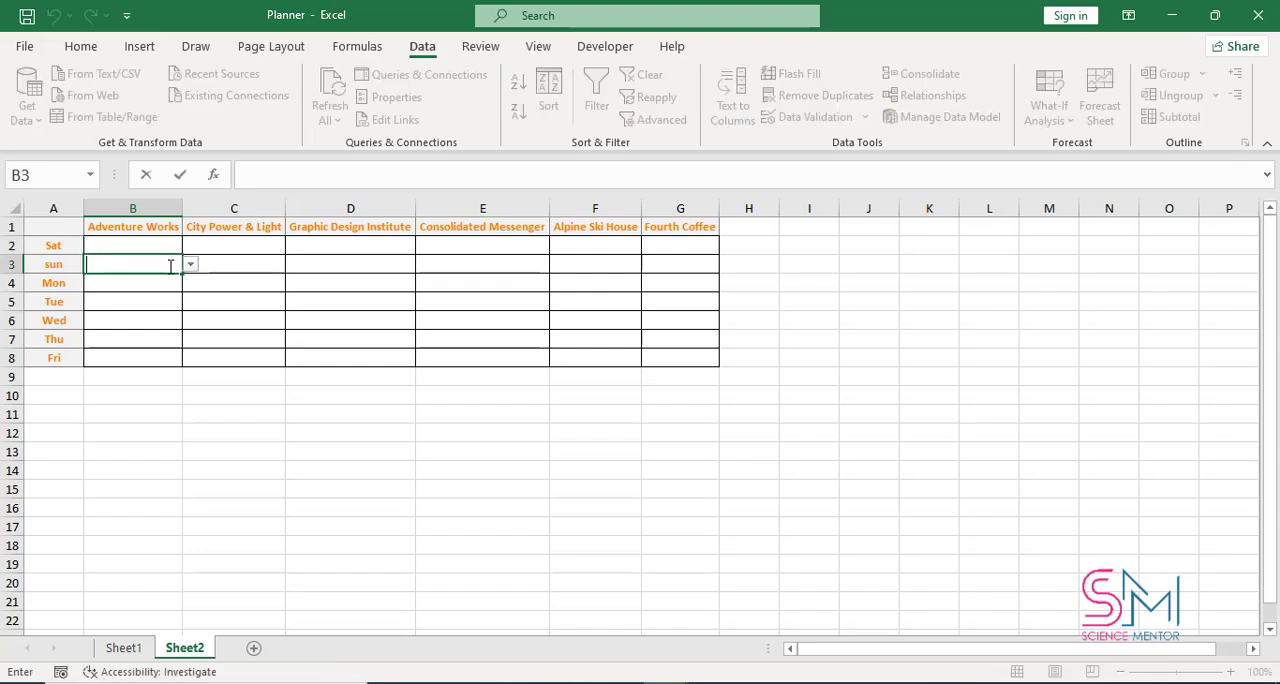
key(Escape)
click(164, 285)
click(130, 284)
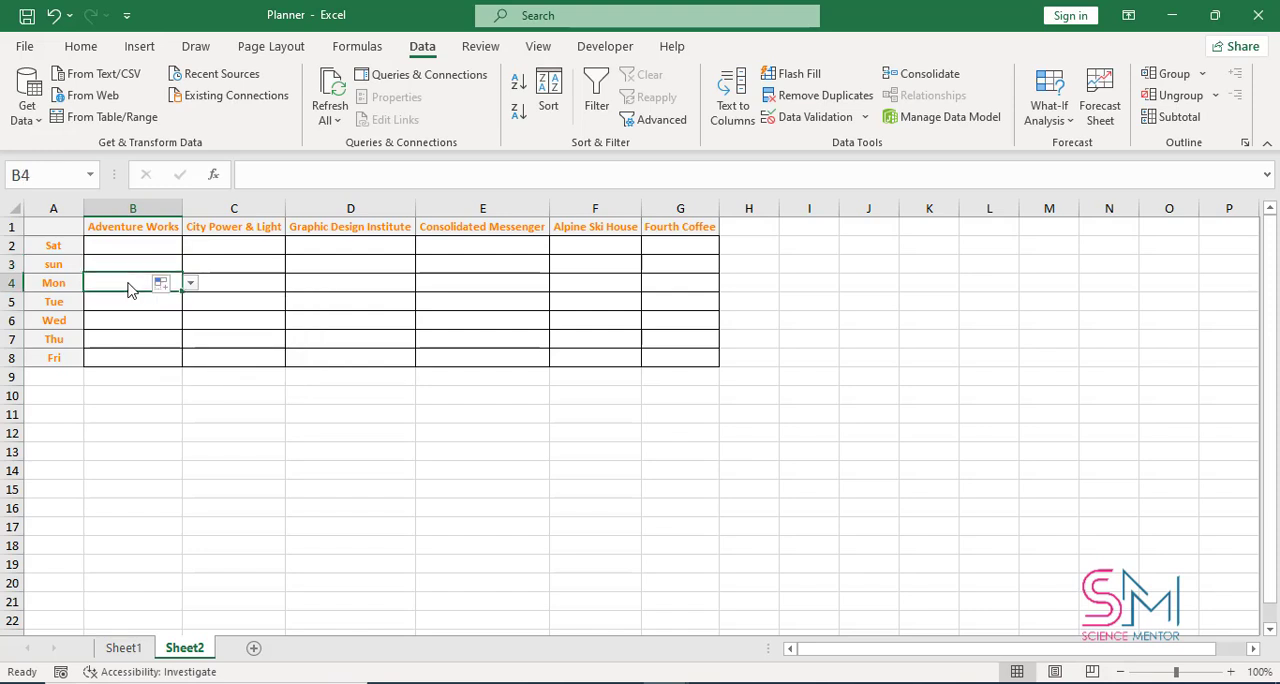
click(129, 301)
click(134, 340)
click(137, 361)
click(115, 283)
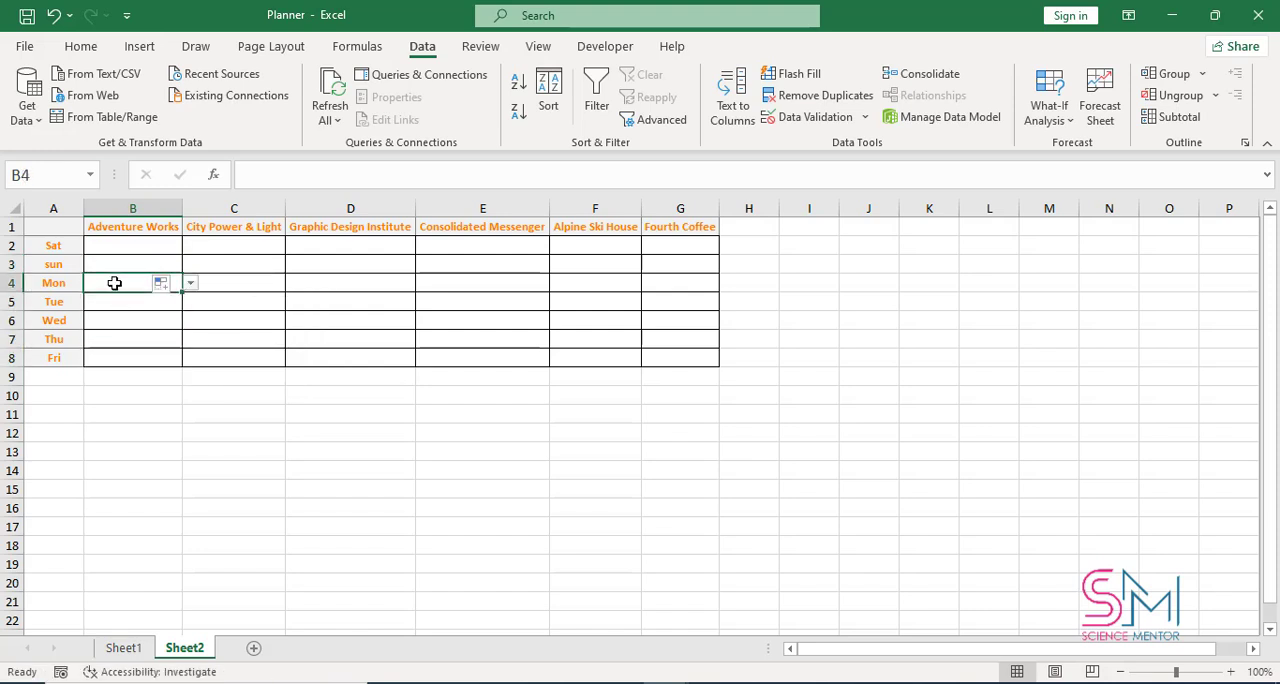
Add a List data validation to C2 with the source =City_Power___Light
click(196, 243)
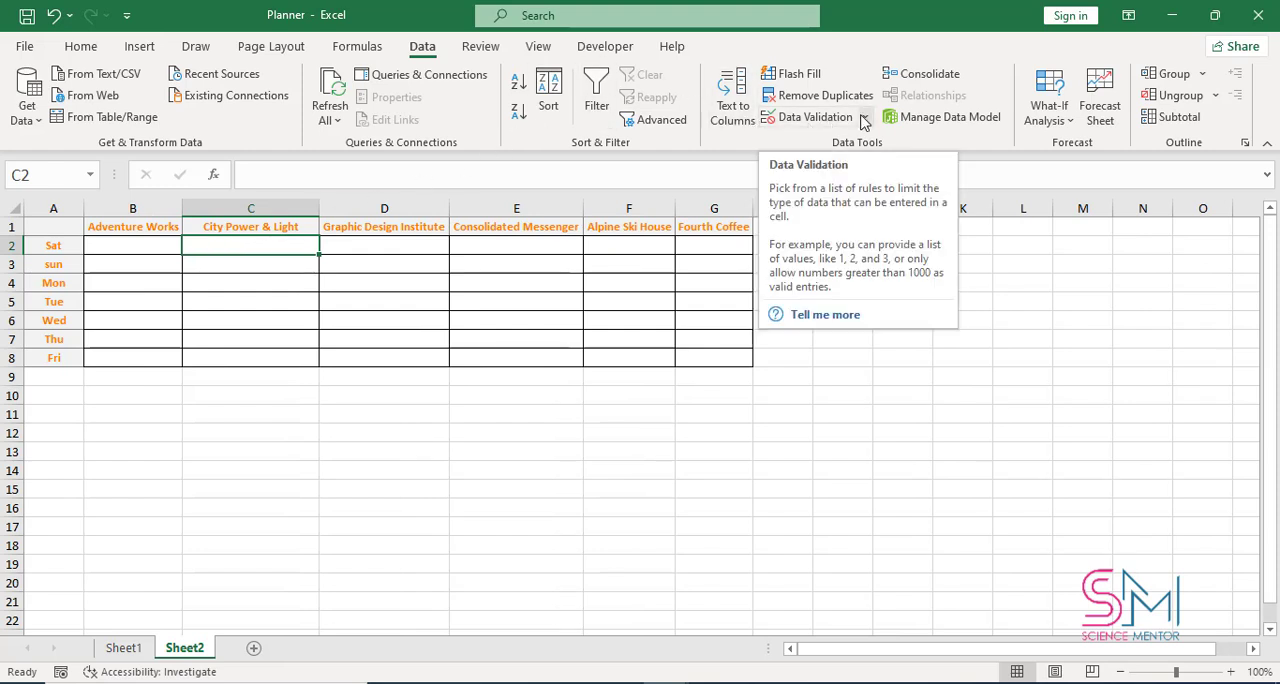
click(812, 117)
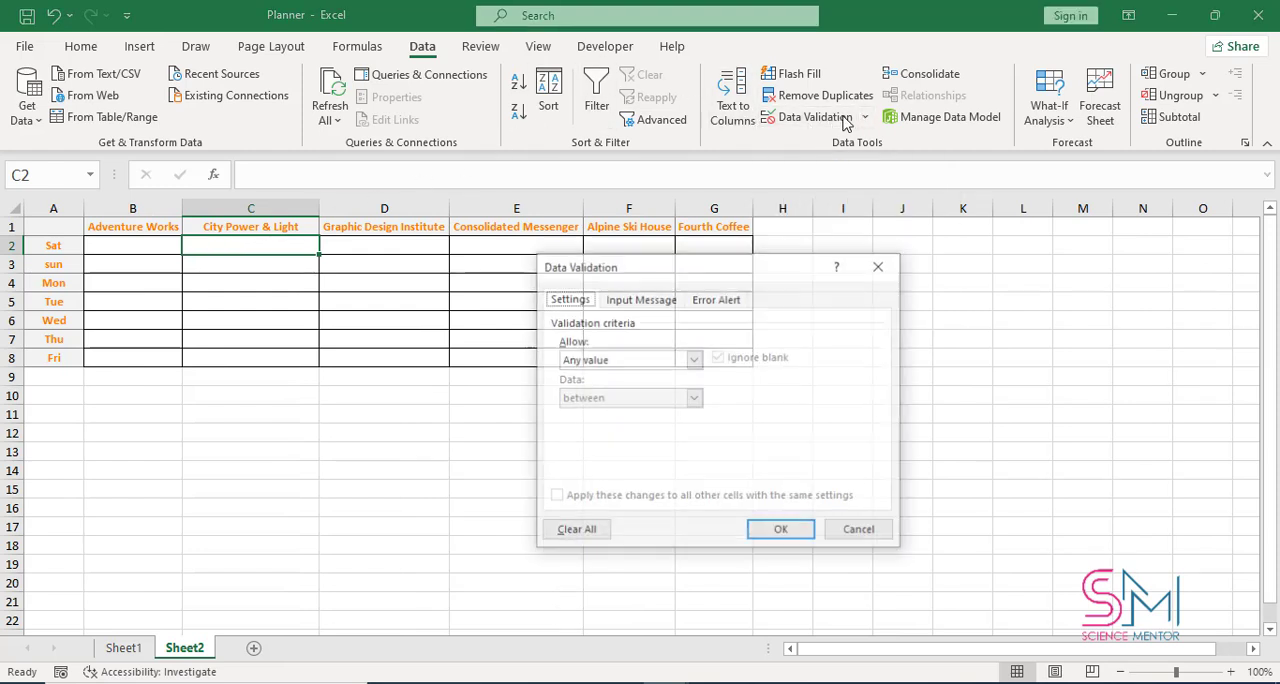
click(693, 359)
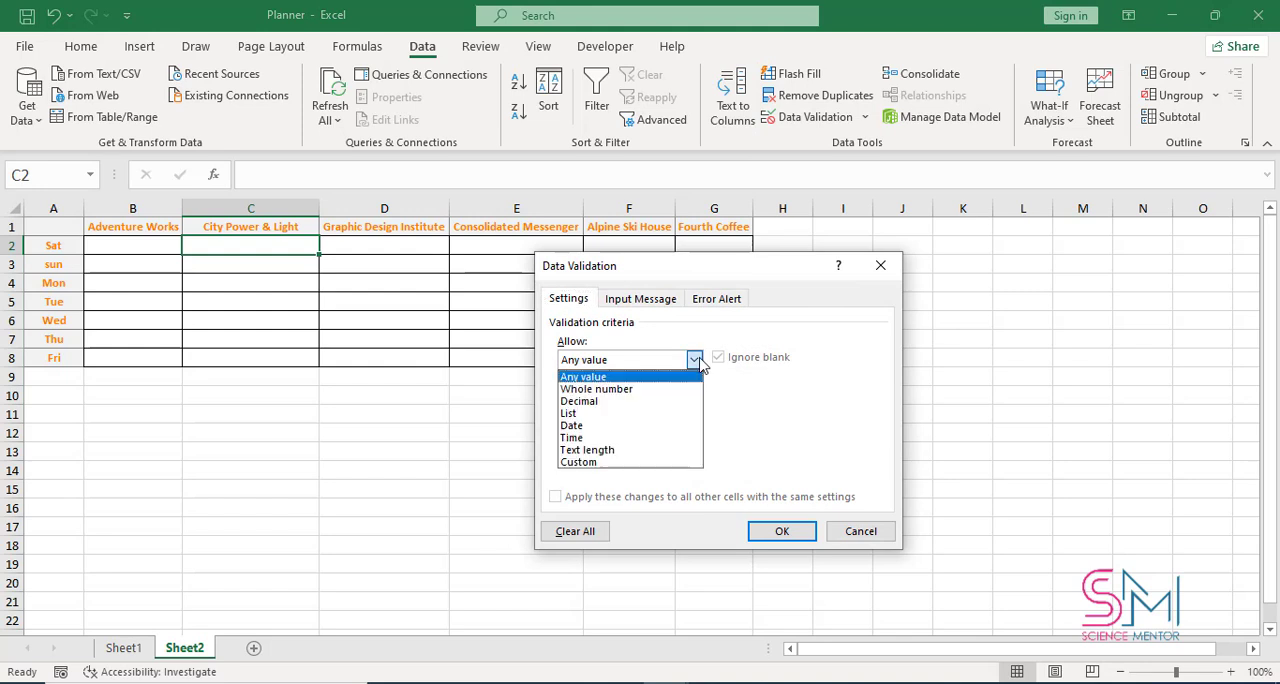
click(617, 414)
click(617, 435)
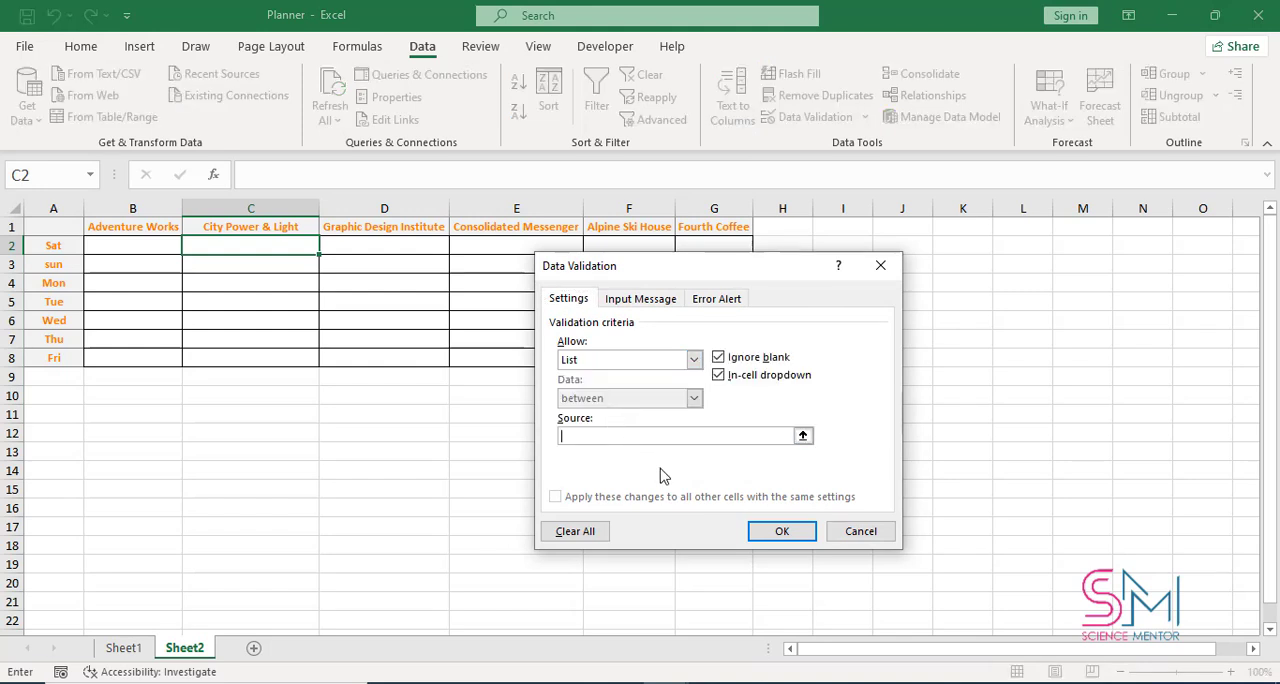
text(=City_Power___Light)
click(782, 531)
Fill the C2 validation down to C8 and check the drop-down lists in C3 and B3
drag(315, 248, 300, 362)
click(302, 266)
click(327, 267)
click(328, 268)
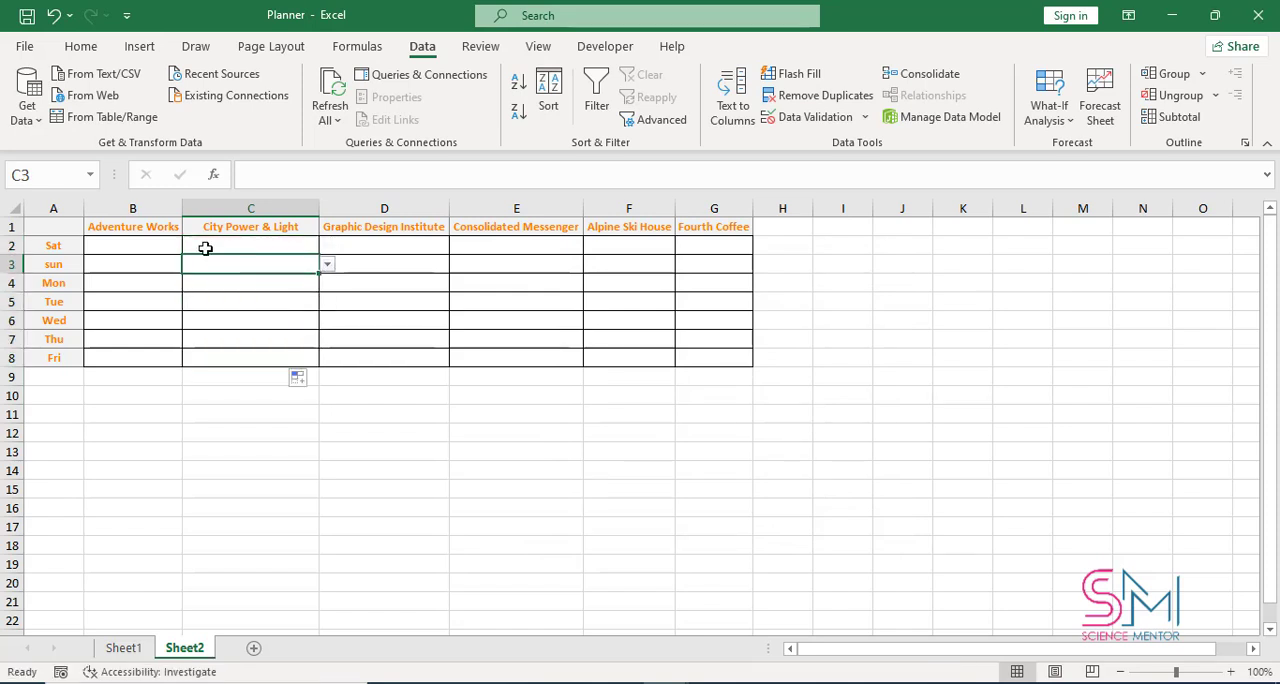
click(172, 264)
click(191, 267)
click(192, 267)
Add a List data validation to D2 with the source =Graphic_Design_Institute
click(397, 248)
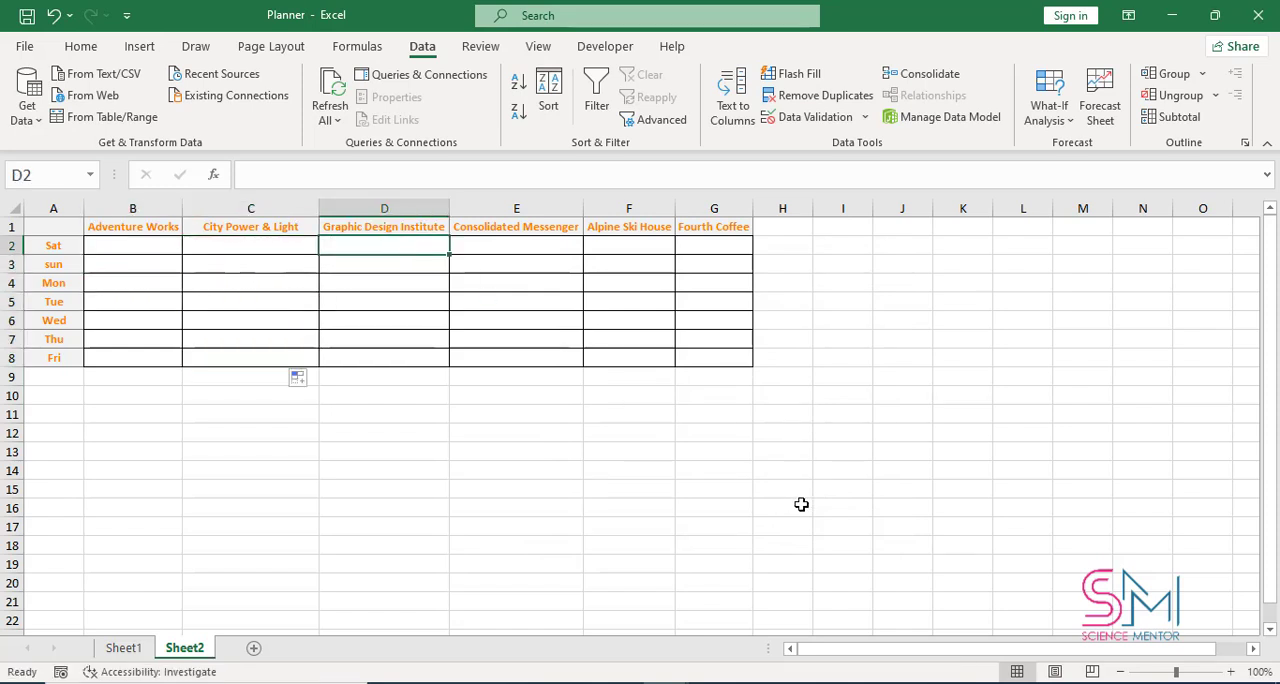
click(810, 117)
click(694, 359)
click(590, 410)
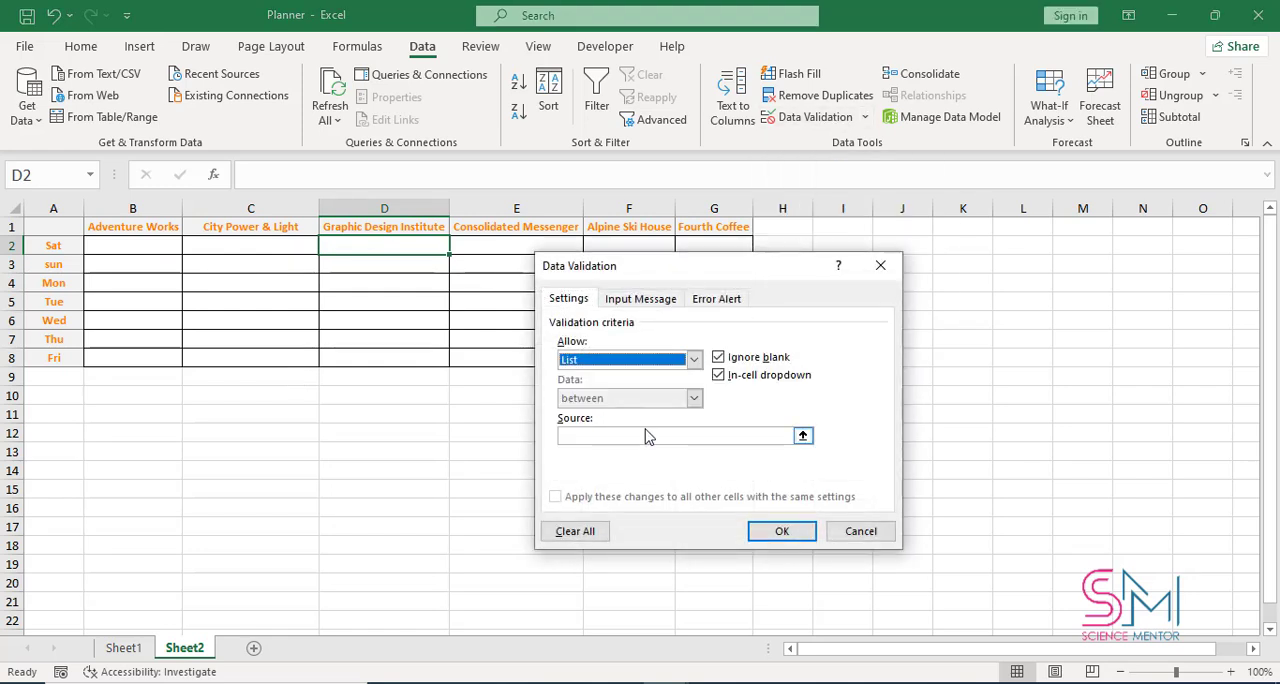
text(=Graph)
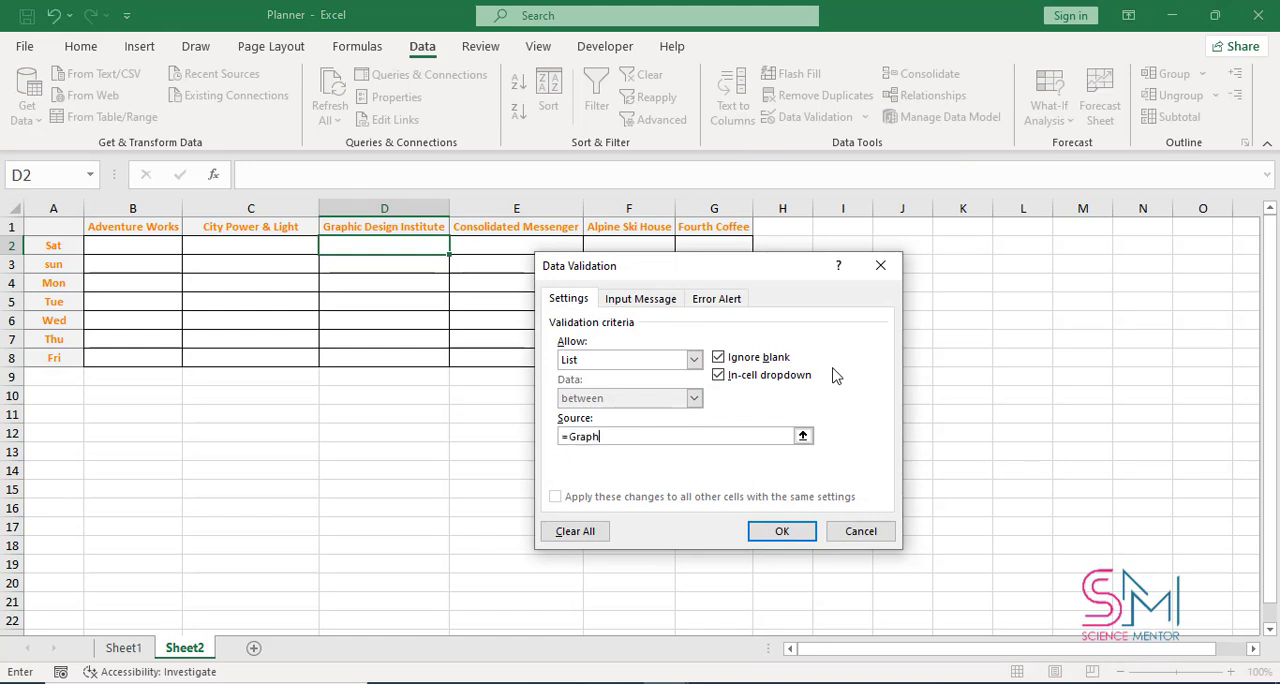
text(ic_Design_Institute)
click(782, 531)
Check the drop-down list in D2 and fill its validation down to D8
click(458, 247)
click(459, 248)
click(514, 245)
click(434, 246)
drag(449, 255, 438, 372)
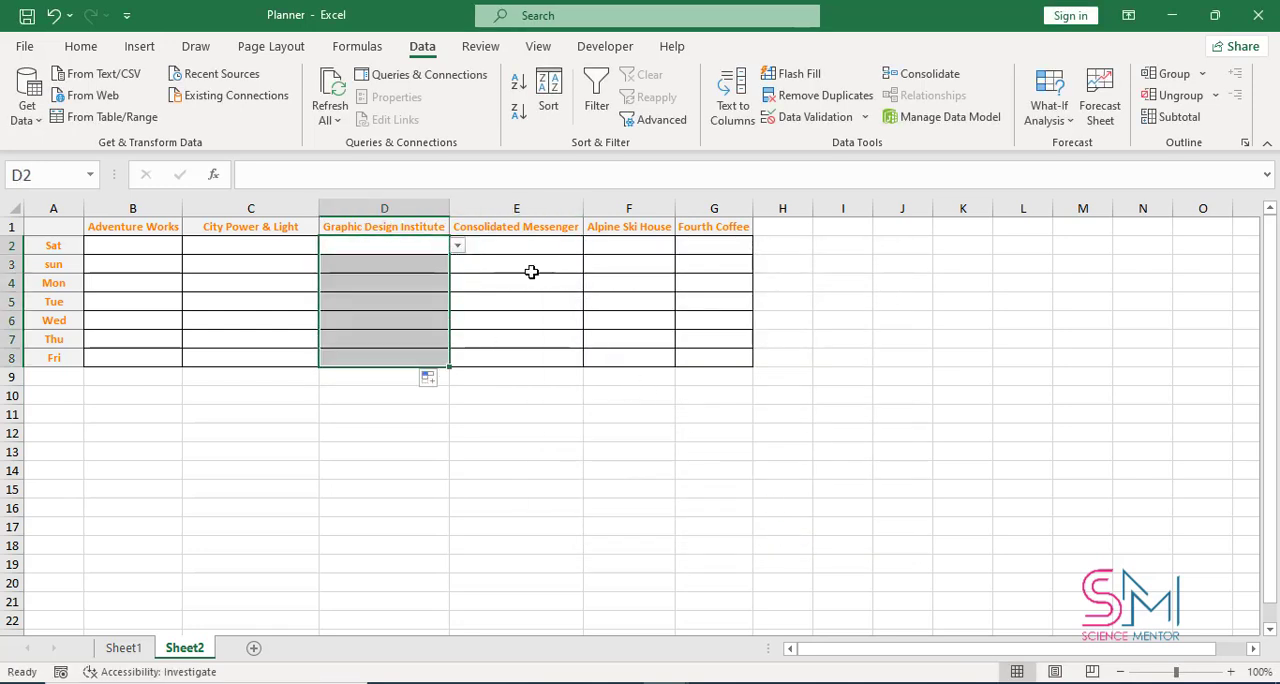
Add a List data validation to E2 sourced from the Consolidated Messenger named range and fill it down to E8
click(538, 247)
click(812, 117)
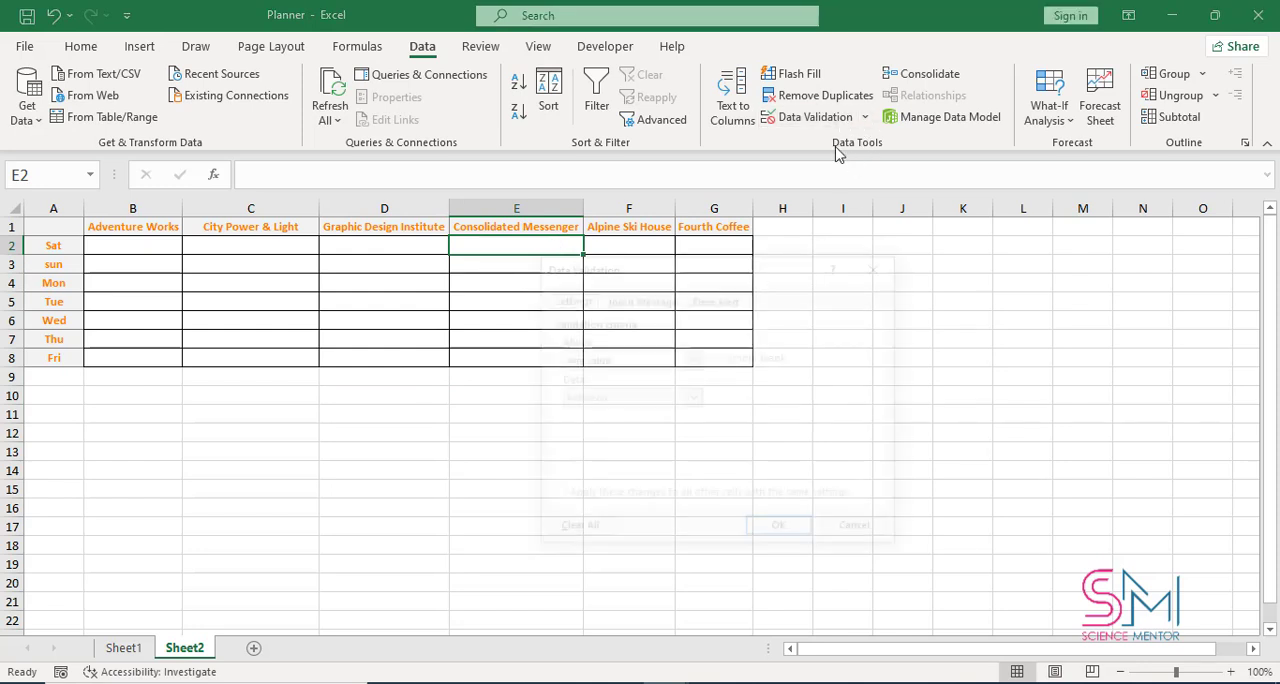
drag(707, 268, 892, 254)
click(884, 337)
click(860, 391)
click(870, 413)
text(=Cons)
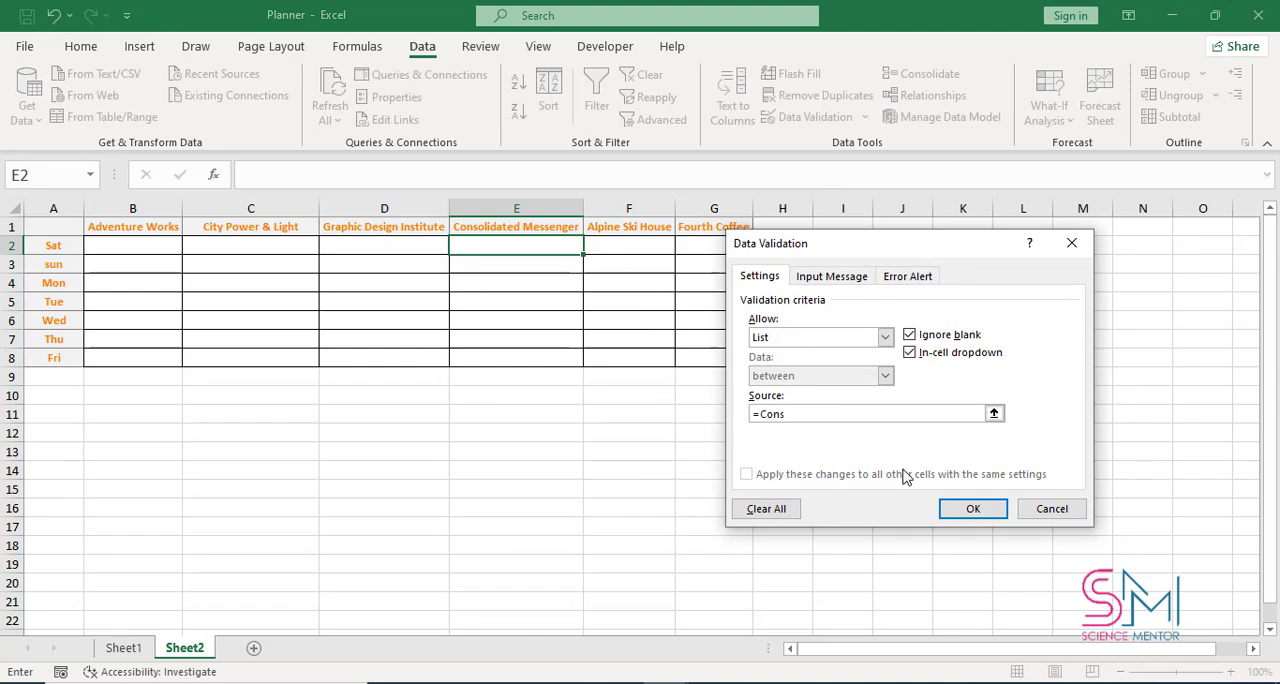
text(olidated_Messenger)
click(984, 509)
drag(583, 255, 583, 365)
click(783, 282)
Add a List data validation to F2 with the source =Alpine_Ski_House and fill it down to F8
click(630, 246)
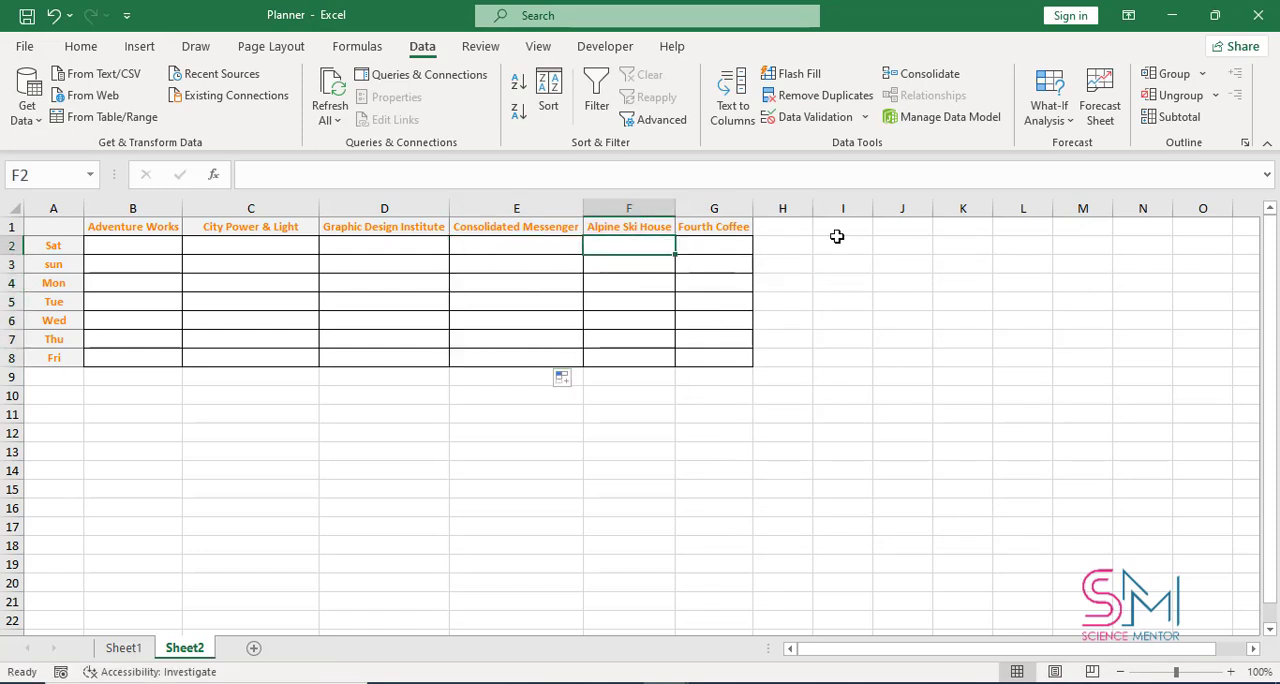
click(828, 118)
click(886, 338)
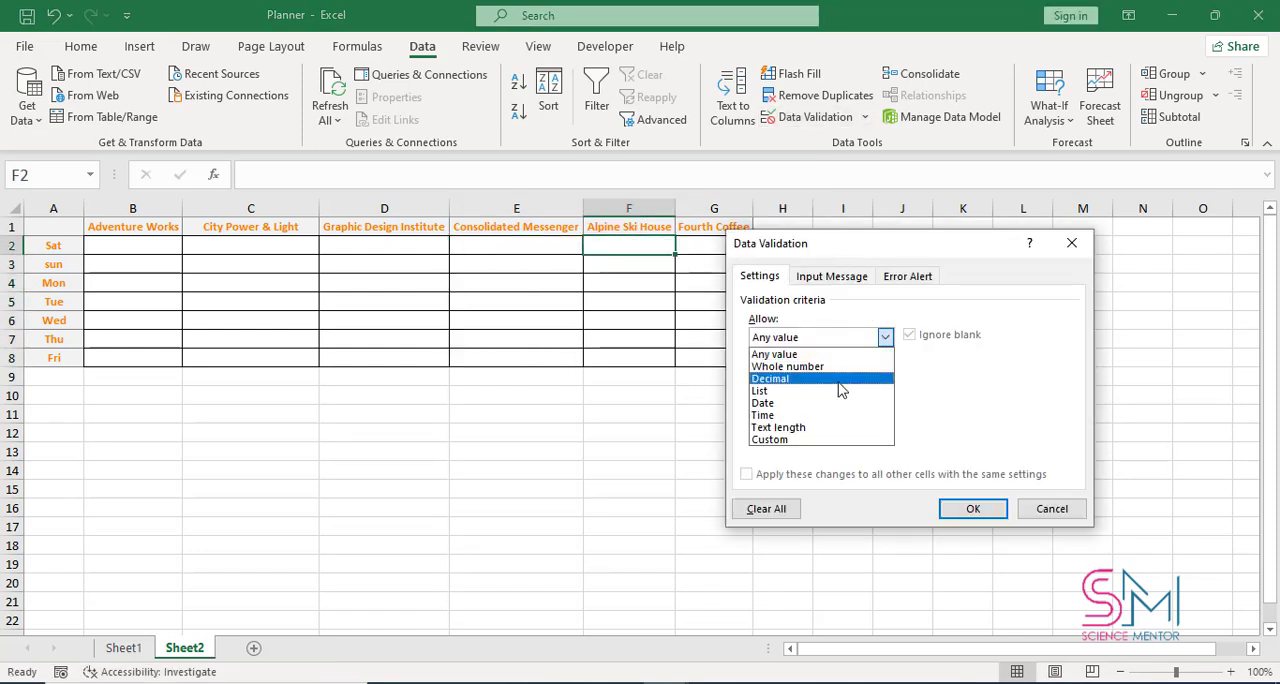
click(843, 390)
click(949, 414)
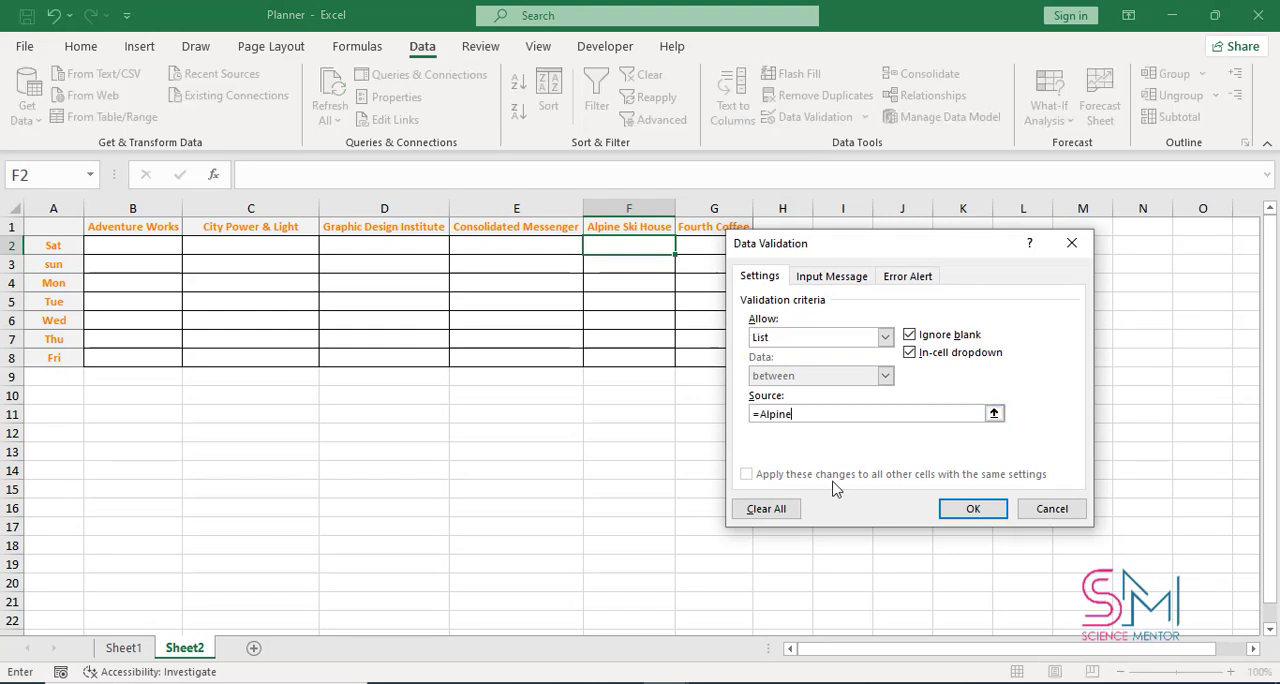
text(=Alpine_Ski_House)
click(974, 509)
drag(676, 255, 677, 367)
click(642, 262)
Add a List data validation to G2 sourced from the Fourth Coffee named range and fill it down to G8
click(714, 246)
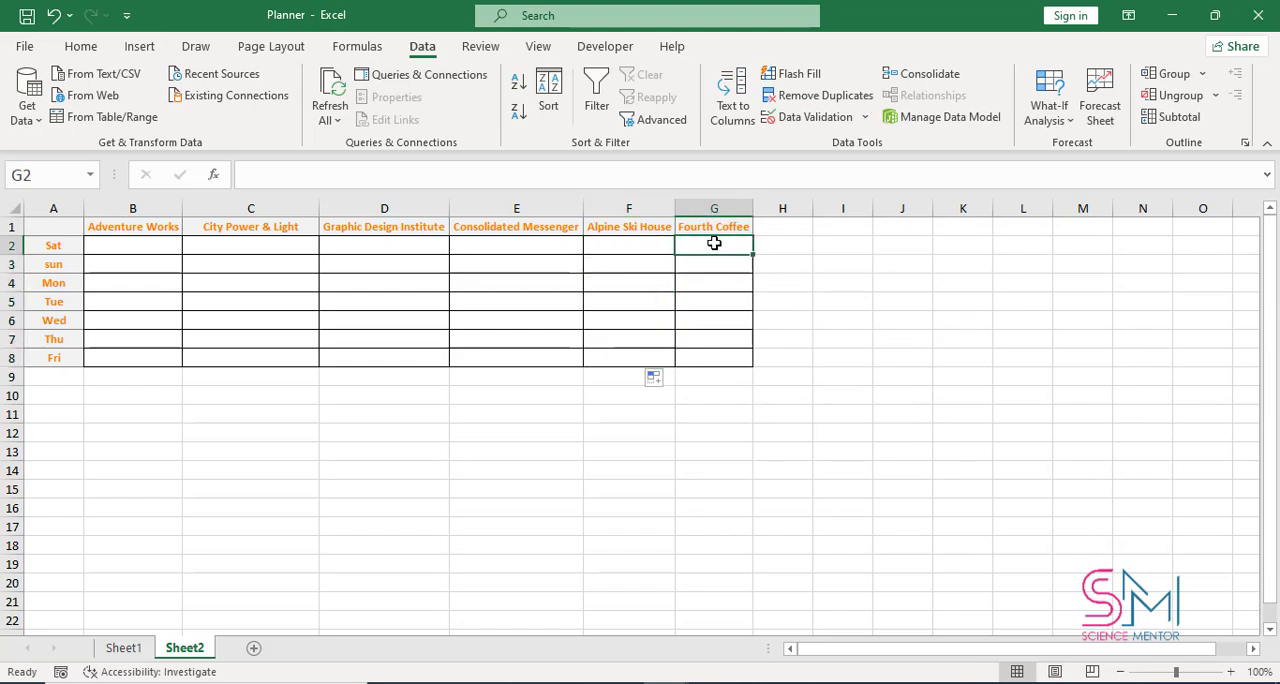
click(812, 117)
click(955, 329)
click(918, 383)
click(968, 406)
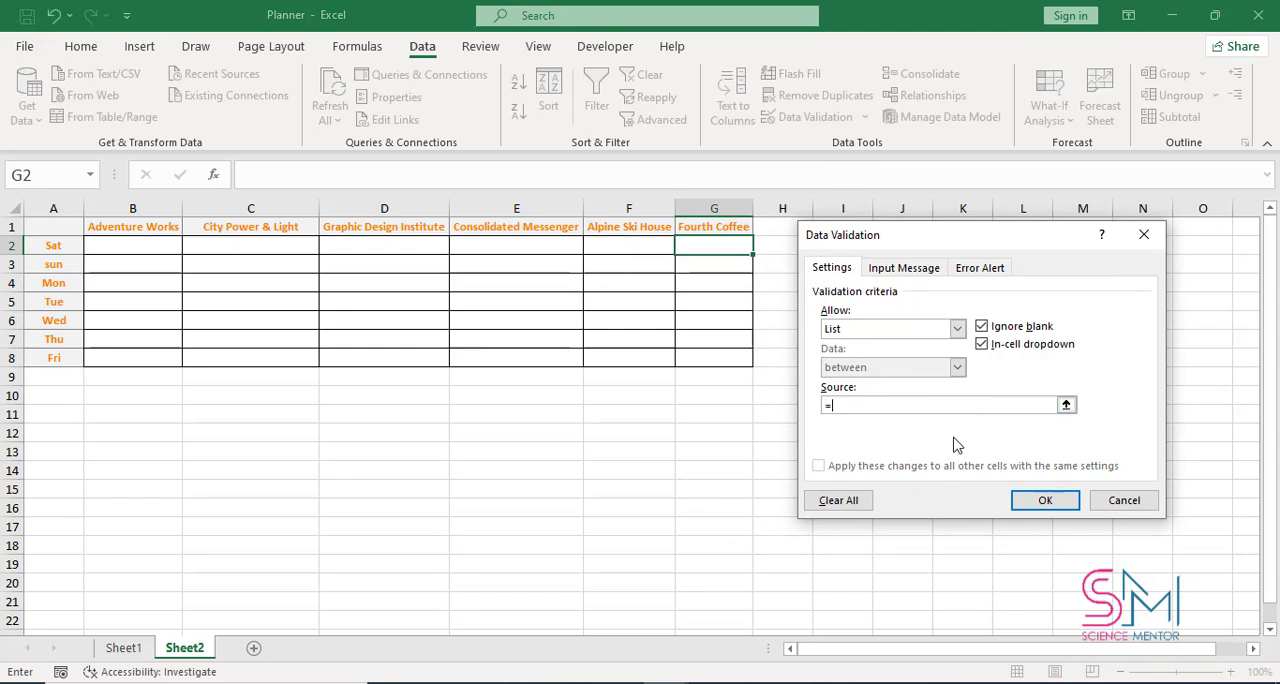
text(=Fourth_Coffee)
click(1040, 503)
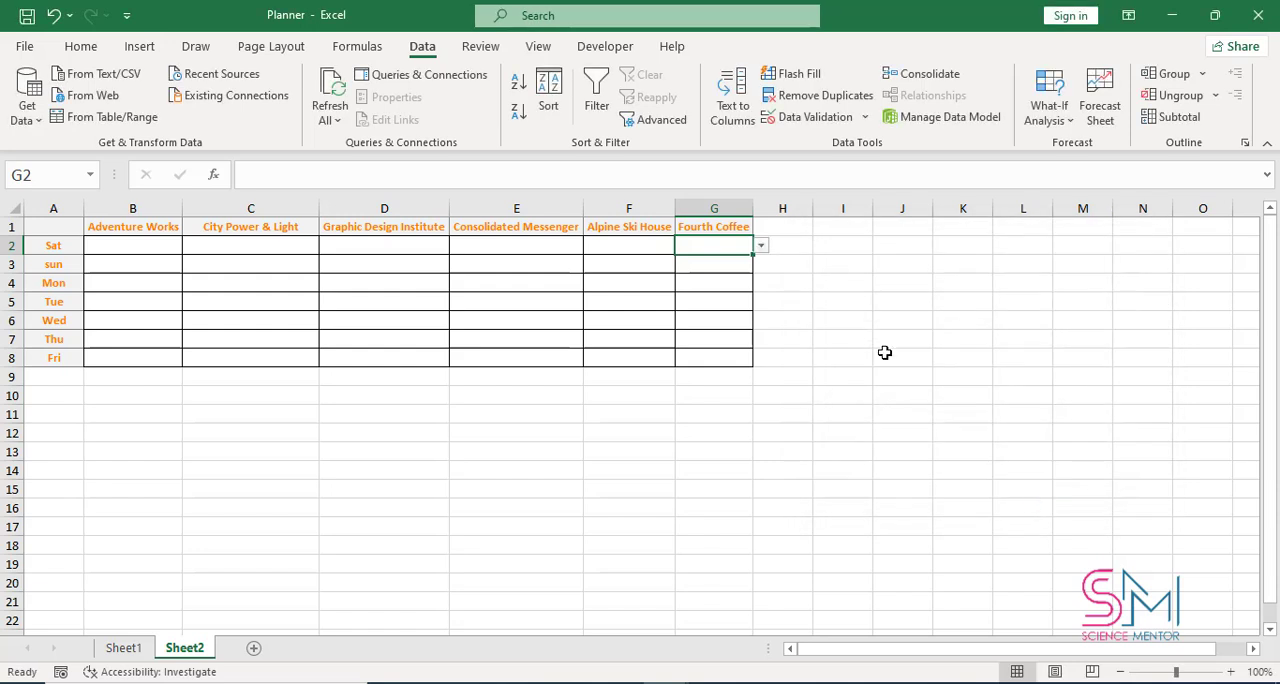
drag(751, 253, 737, 368)
click(778, 320)
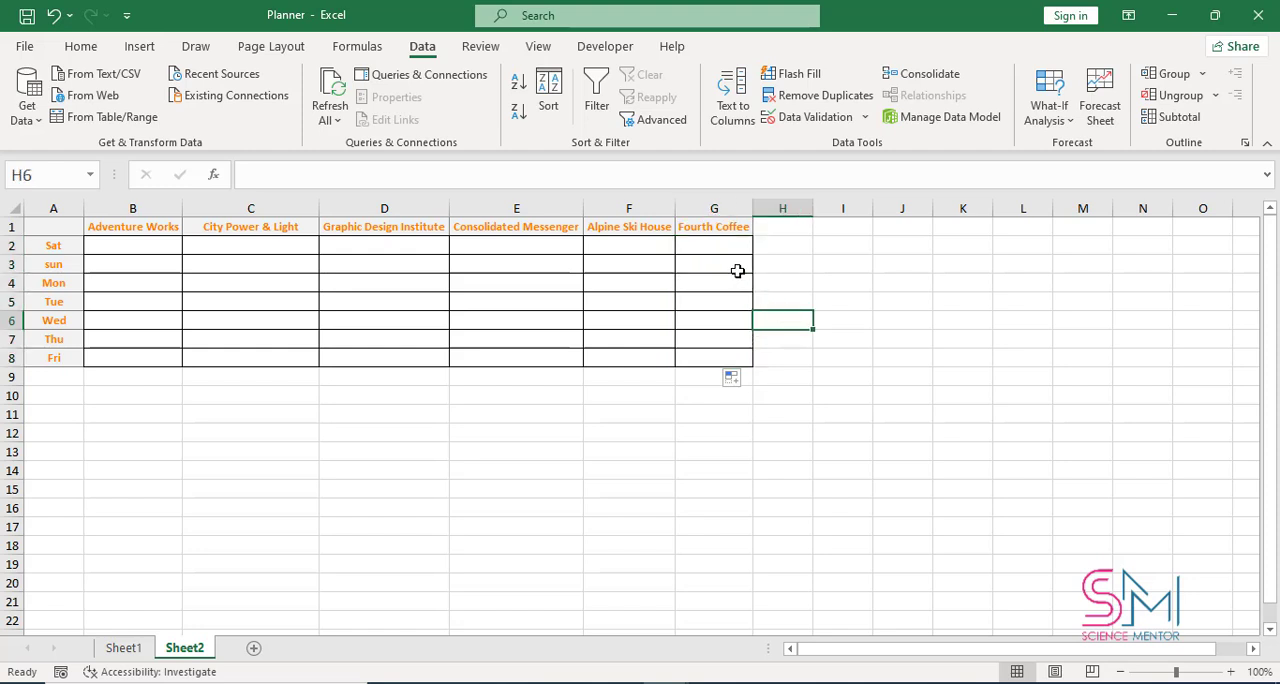
click(737, 271)
click(740, 246)
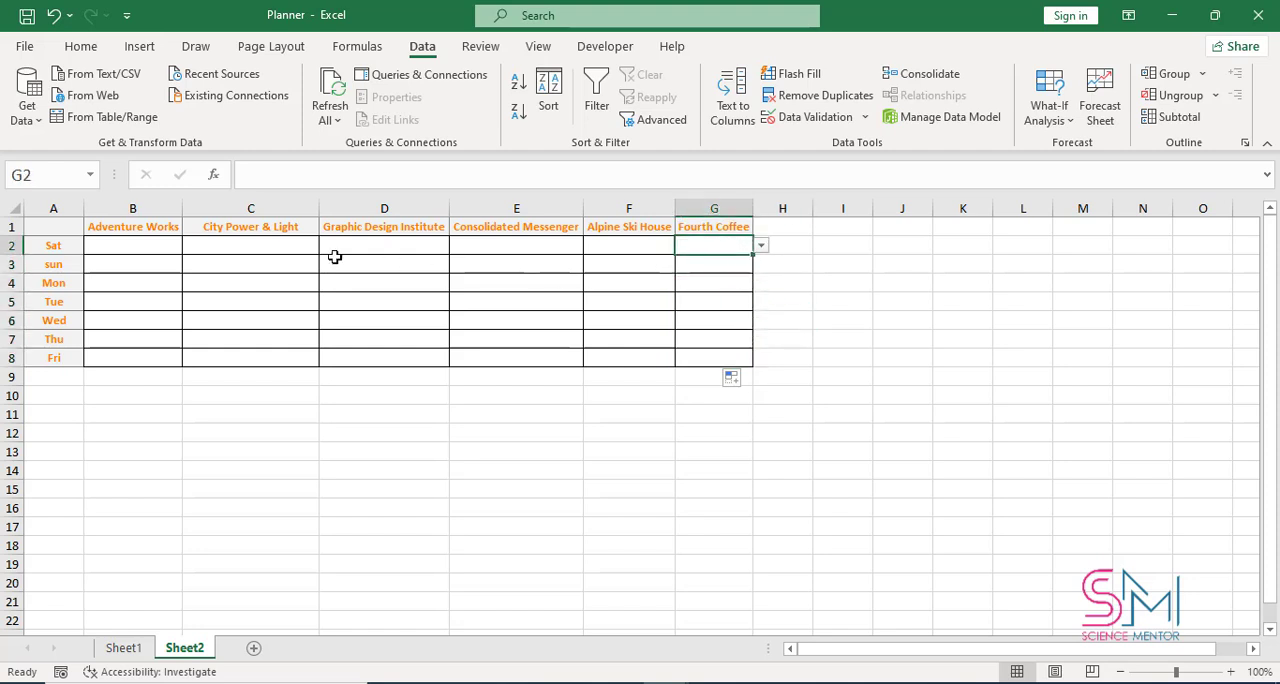
Assign Adventure Works people for Sat to Mon: the second listed person in B2, the third in B3 and the second in B4
click(151, 244)
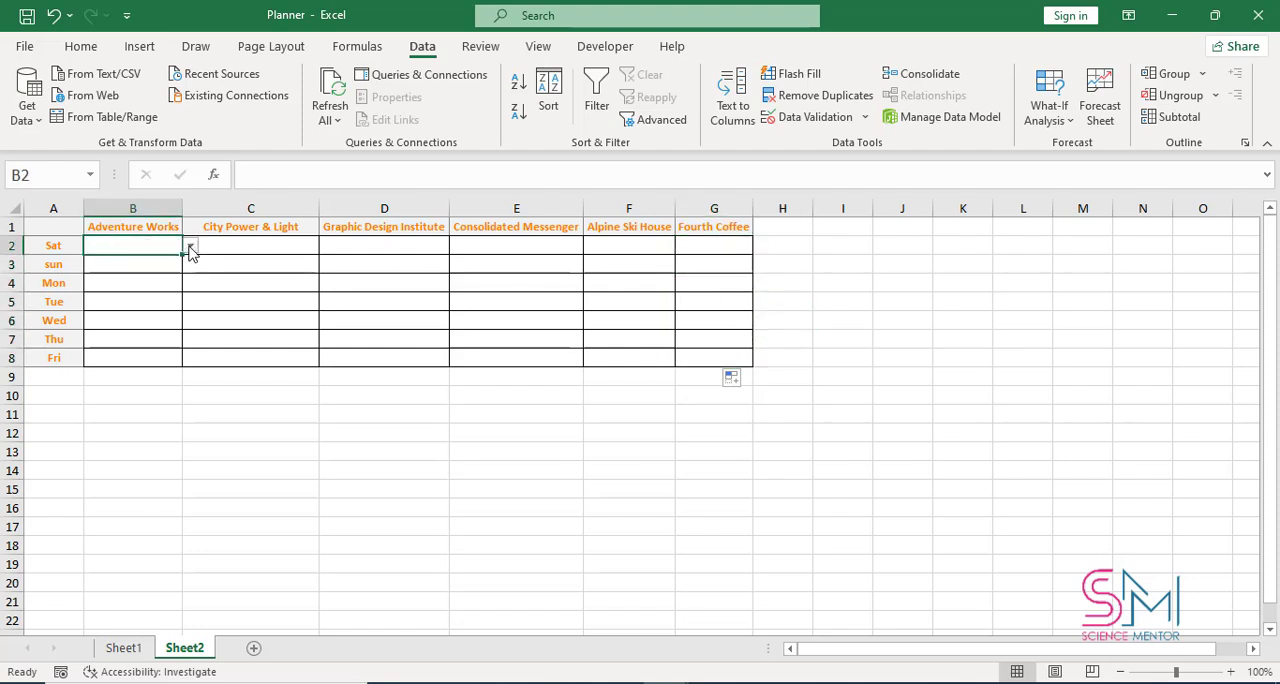
click(191, 250)
click(150, 274)
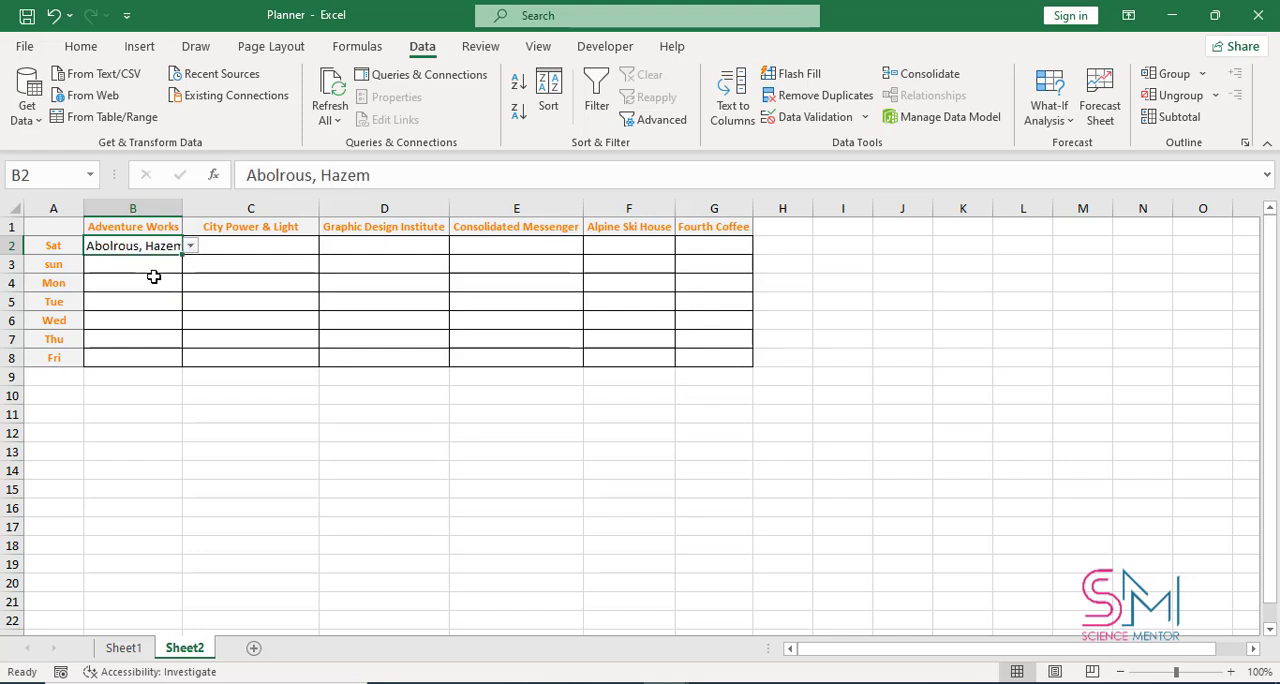
click(174, 264)
click(190, 265)
click(171, 307)
click(170, 287)
click(190, 283)
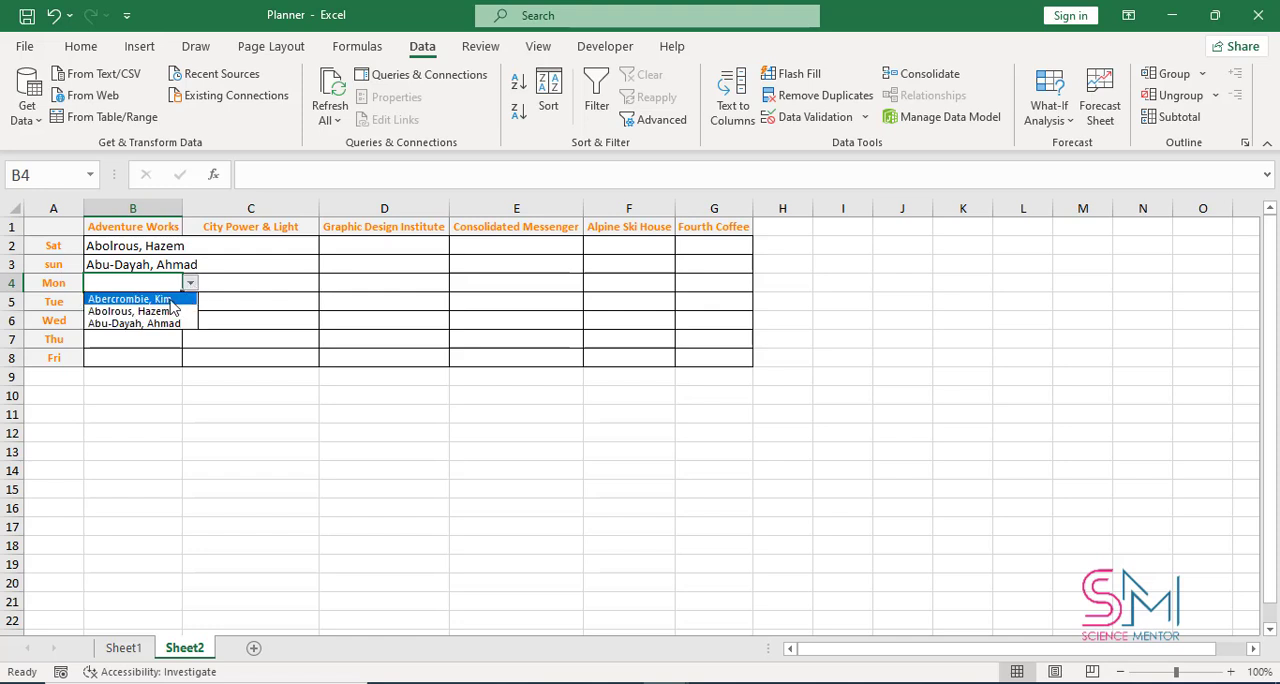
click(163, 312)
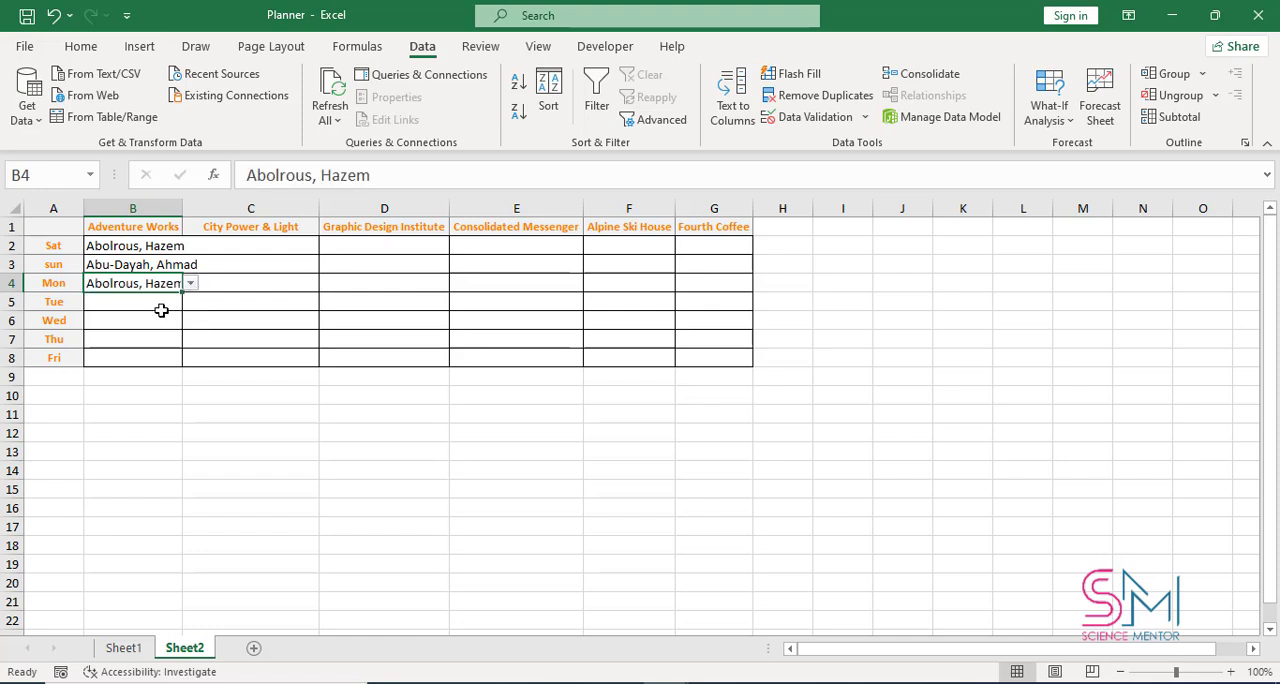
Assign Adventure Works people for Tue to Fri: the second listed person in B5, the third in B6 and the first in B7 and B8
click(162, 308)
click(190, 302)
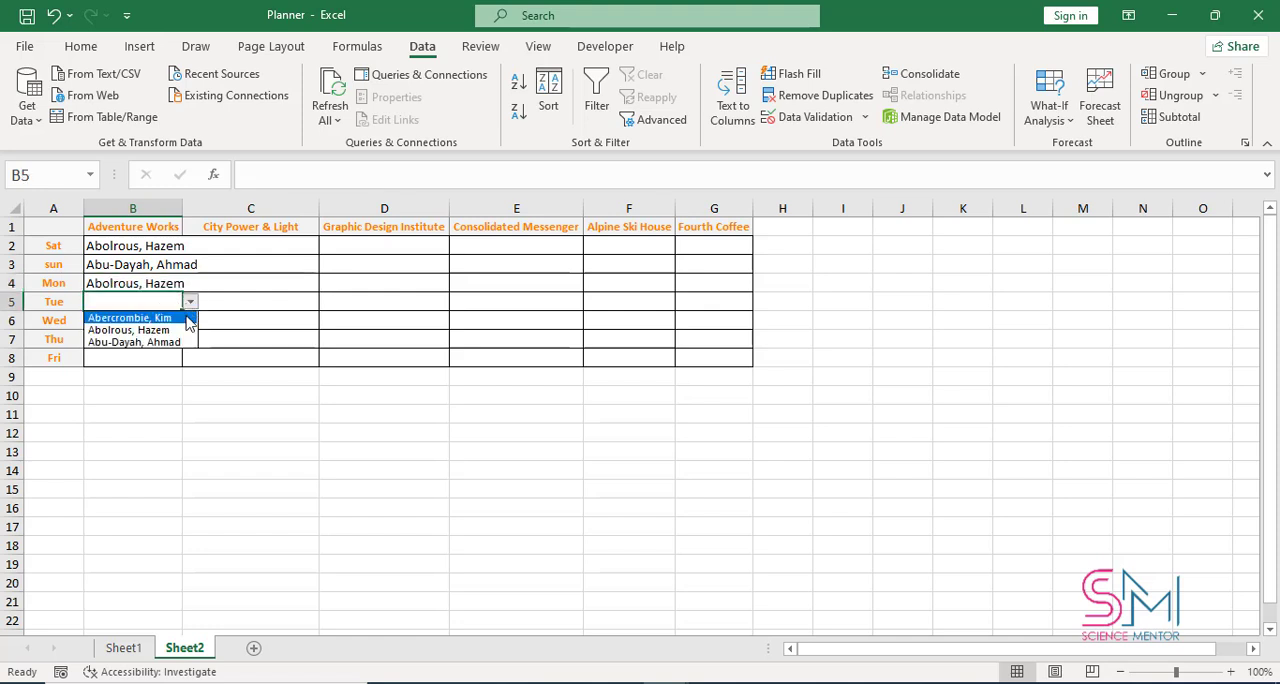
click(163, 330)
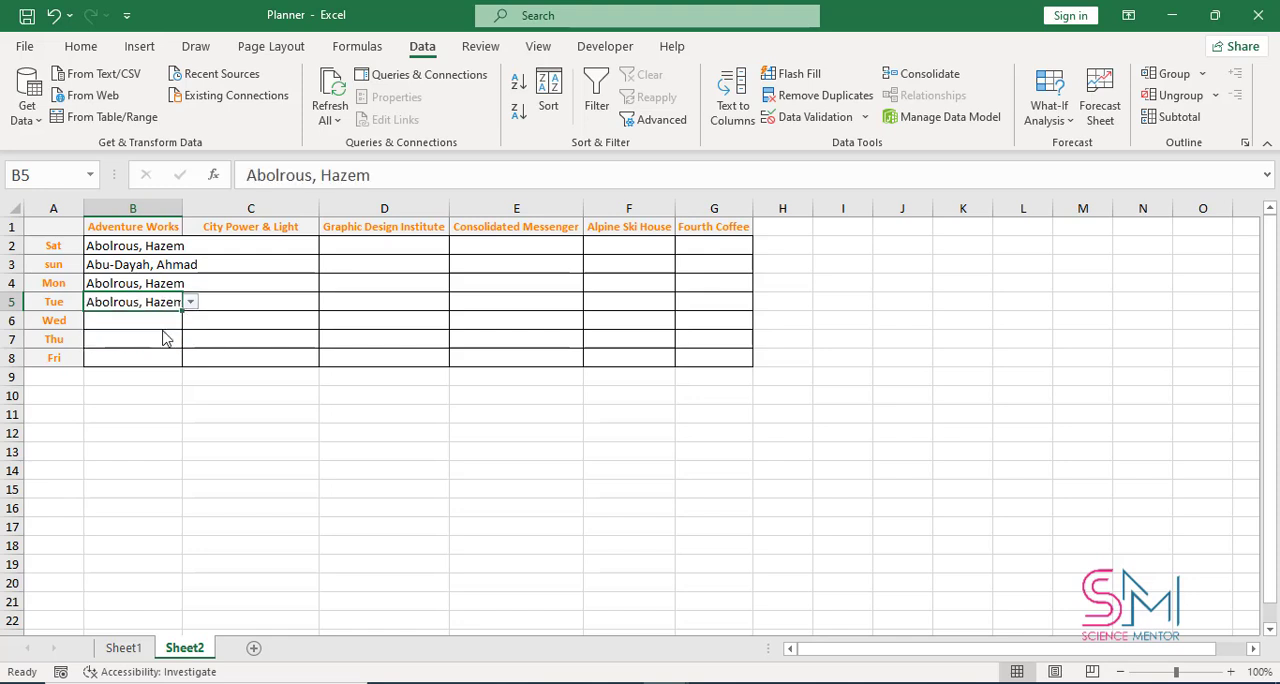
click(178, 320)
click(190, 320)
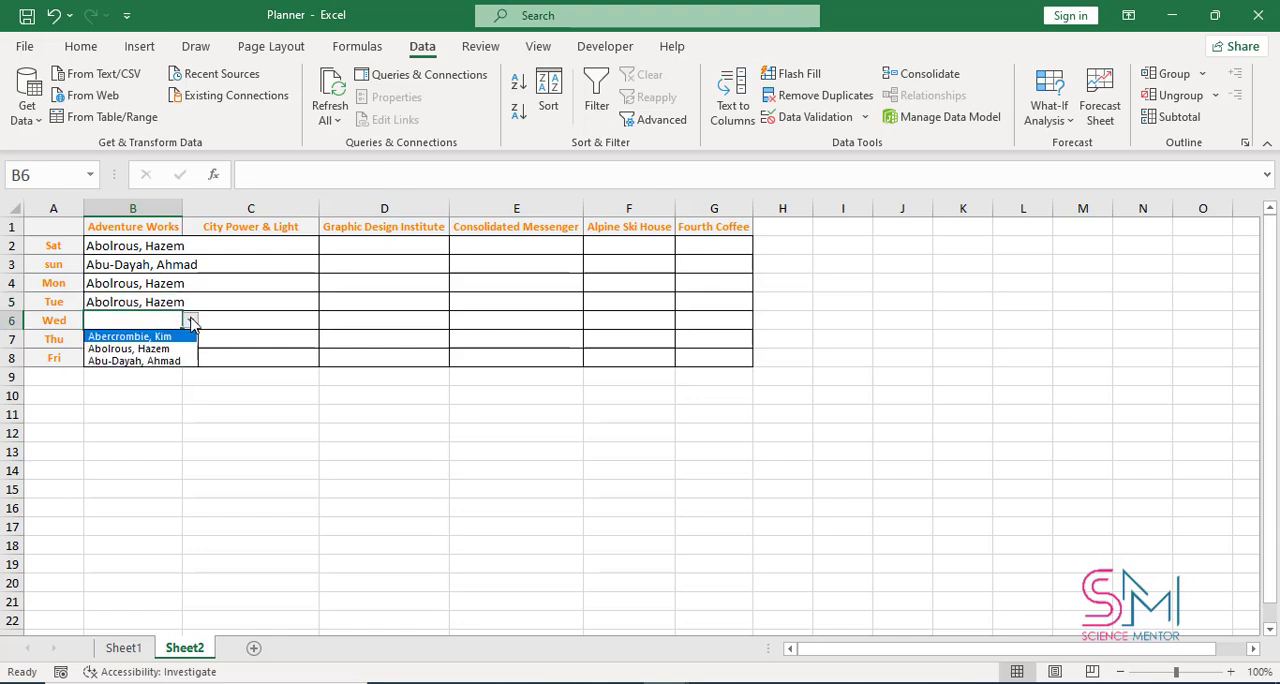
click(148, 361)
click(158, 340)
click(190, 340)
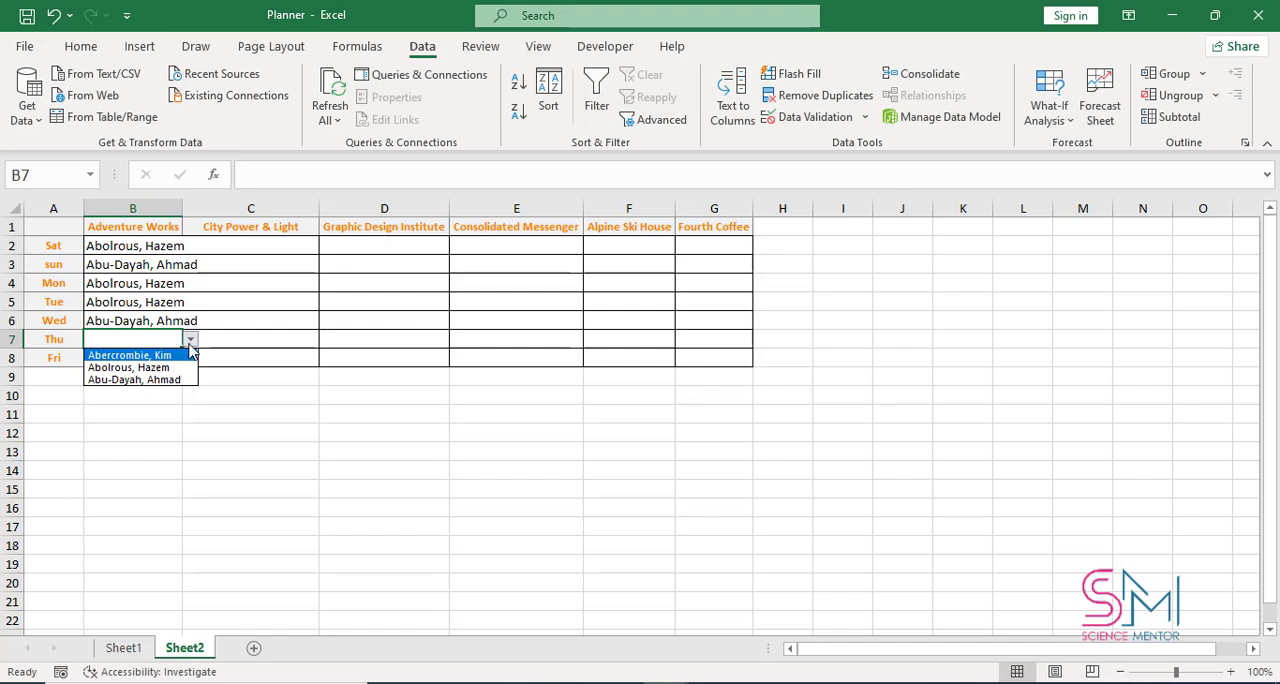
click(140, 355)
click(172, 358)
click(190, 358)
click(146, 376)
AutoFit column B and choose the third, first and second listed City Power & Light person for C2, C3 and C4 respectively
click(227, 243)
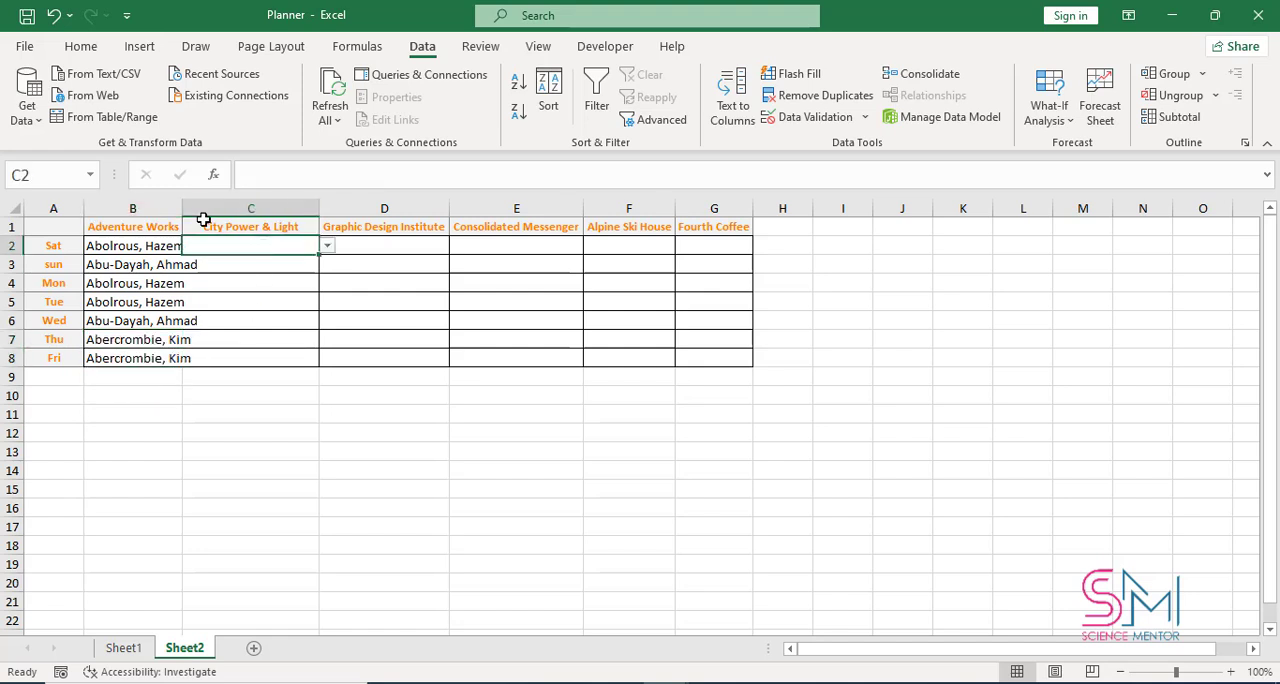
double_click(183, 208)
click(348, 246)
click(255, 286)
click(330, 264)
click(348, 264)
click(283, 279)
click(300, 283)
click(348, 283)
click(262, 311)
Choose the first, second, third and first listed City Power & Light person for C5, C6, C7 and C8 respectively
click(285, 303)
click(348, 302)
click(240, 317)
click(300, 321)
click(348, 321)
click(245, 348)
click(300, 340)
click(348, 340)
click(293, 381)
click(300, 358)
click(348, 358)
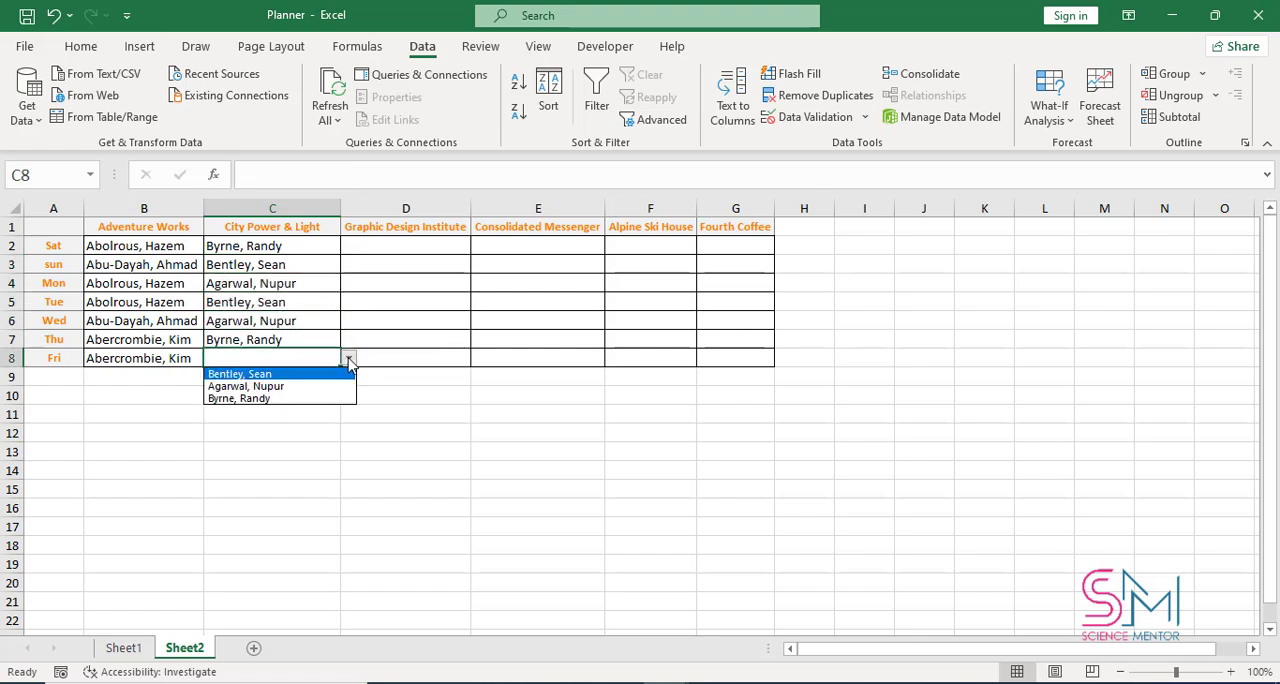
click(250, 373)
AutoFit column D and choose the second, first and third listed Graphic Design Institute person for D2, D3 and D4 respectively
click(421, 247)
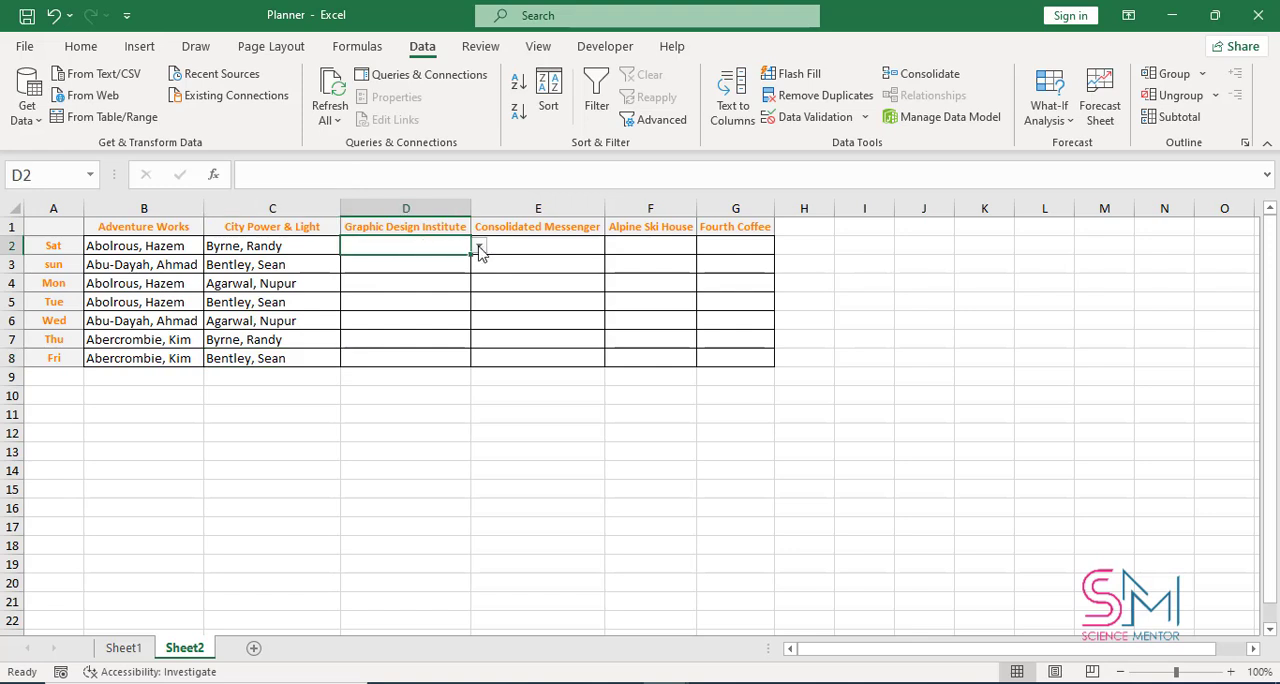
click(479, 249)
click(463, 268)
double_click(471, 208)
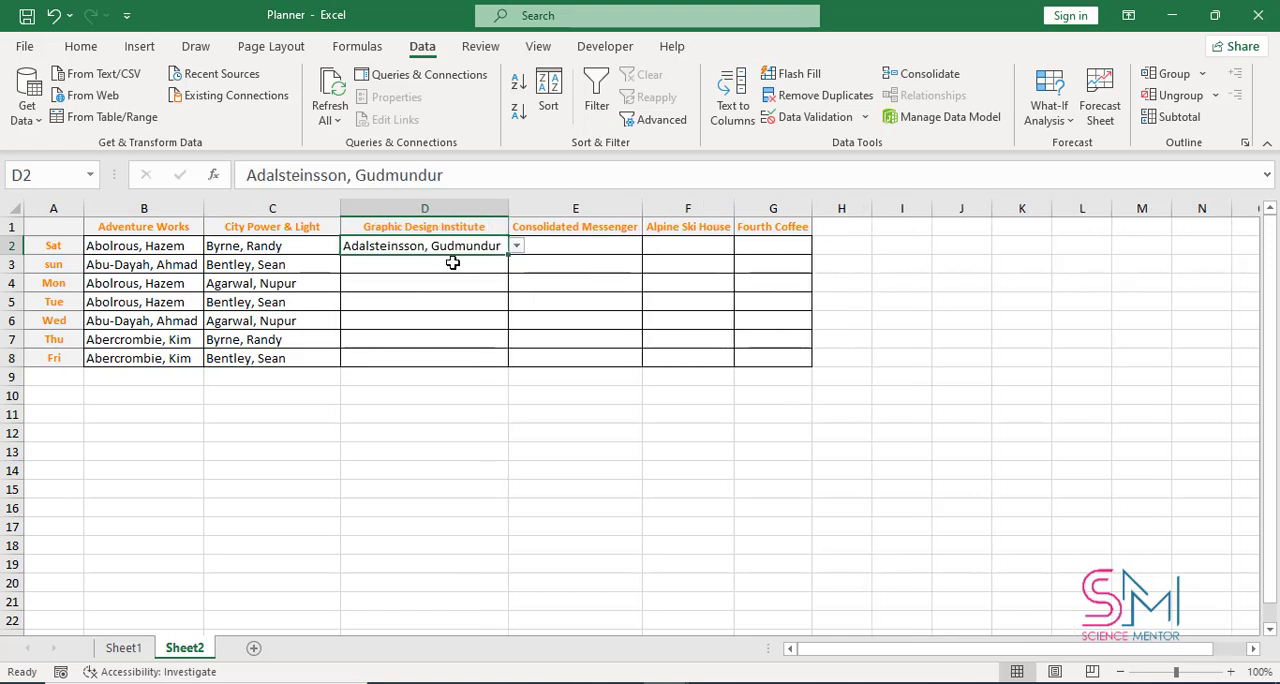
click(455, 265)
click(515, 267)
click(461, 272)
click(516, 267)
click(471, 280)
click(472, 284)
click(515, 285)
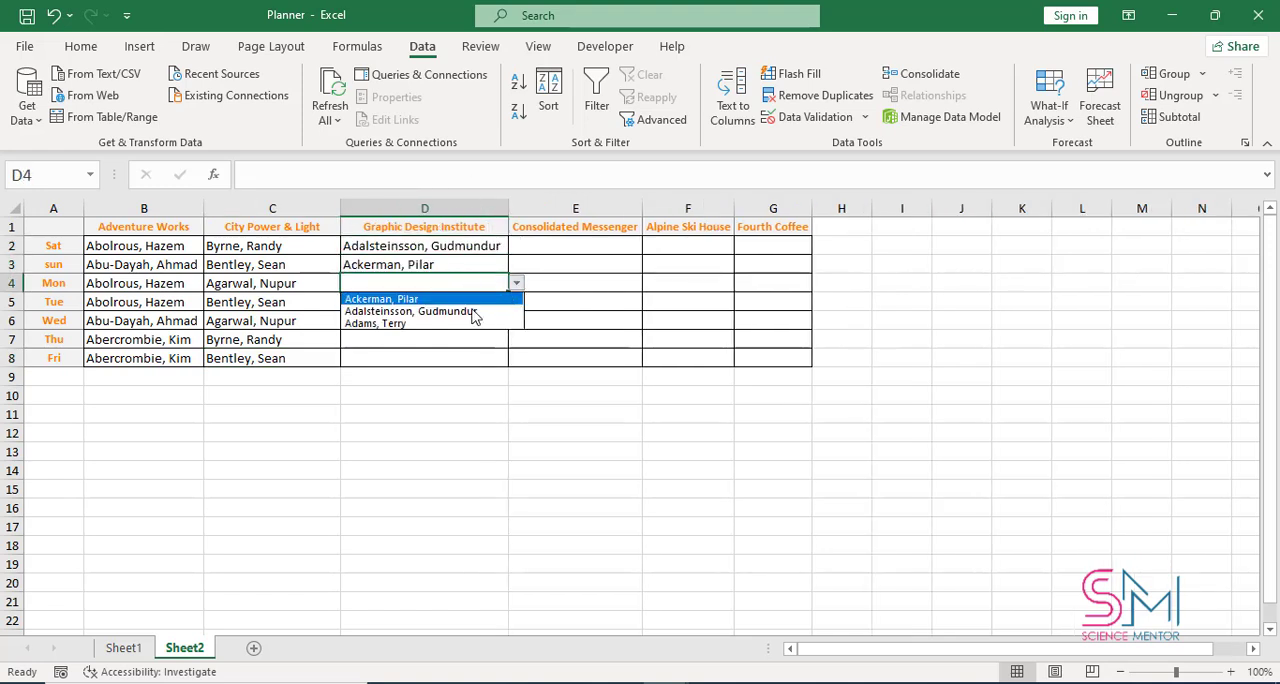
click(475, 323)
Choose the second listed Graphic Design Institute person for D5 and D6, the first for D7 and the third for D8
click(473, 304)
click(516, 302)
click(425, 330)
click(516, 321)
click(430, 349)
click(500, 340)
click(516, 340)
click(459, 355)
click(500, 360)
click(516, 358)
click(444, 386)
Choose the first listed Consolidated Messenger person for E2 and E3, and the second for E4 and E5
click(569, 246)
click(650, 248)
click(600, 261)
click(600, 264)
click(650, 266)
click(600, 280)
click(600, 283)
click(650, 285)
click(617, 311)
click(600, 302)
click(650, 302)
click(589, 330)
Choose the third listed Consolidated Messenger person for E6 and E8, and the first for E7
click(590, 321)
click(650, 321)
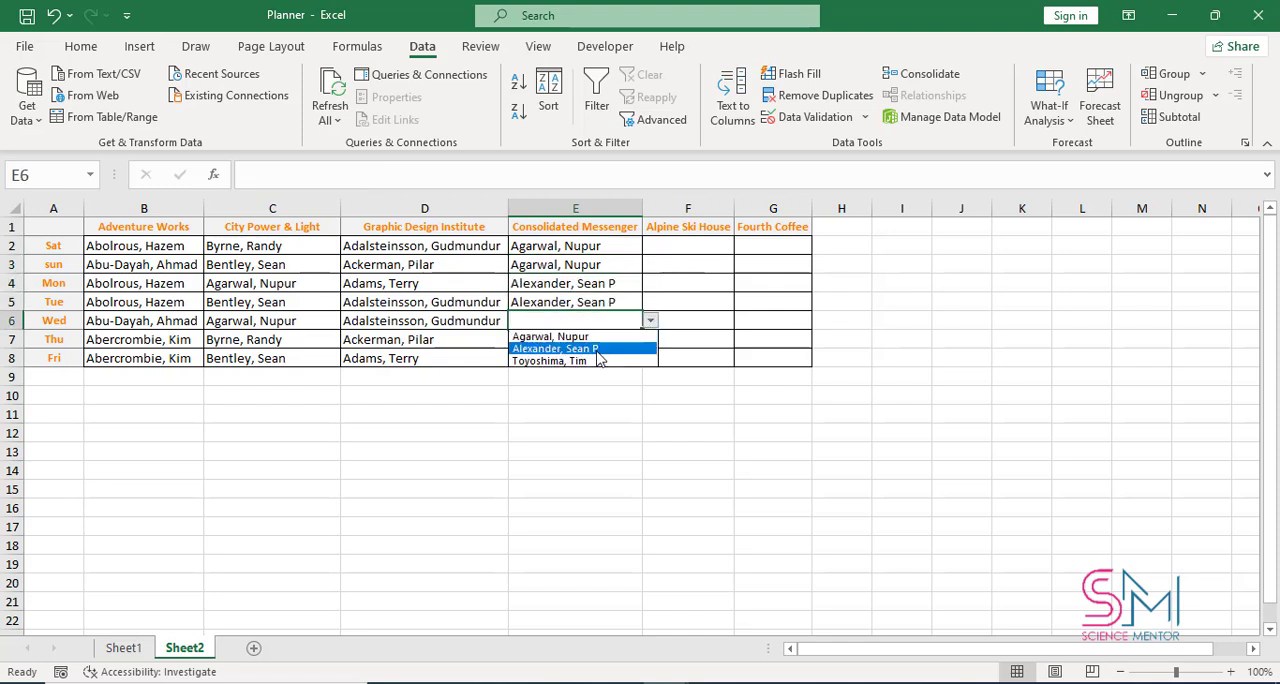
click(600, 361)
click(640, 340)
click(650, 341)
click(603, 356)
click(603, 359)
click(650, 359)
click(590, 403)
Choose the first, third and second listed Alpine Ski House person for F2, F3 and F4 respectively
click(703, 249)
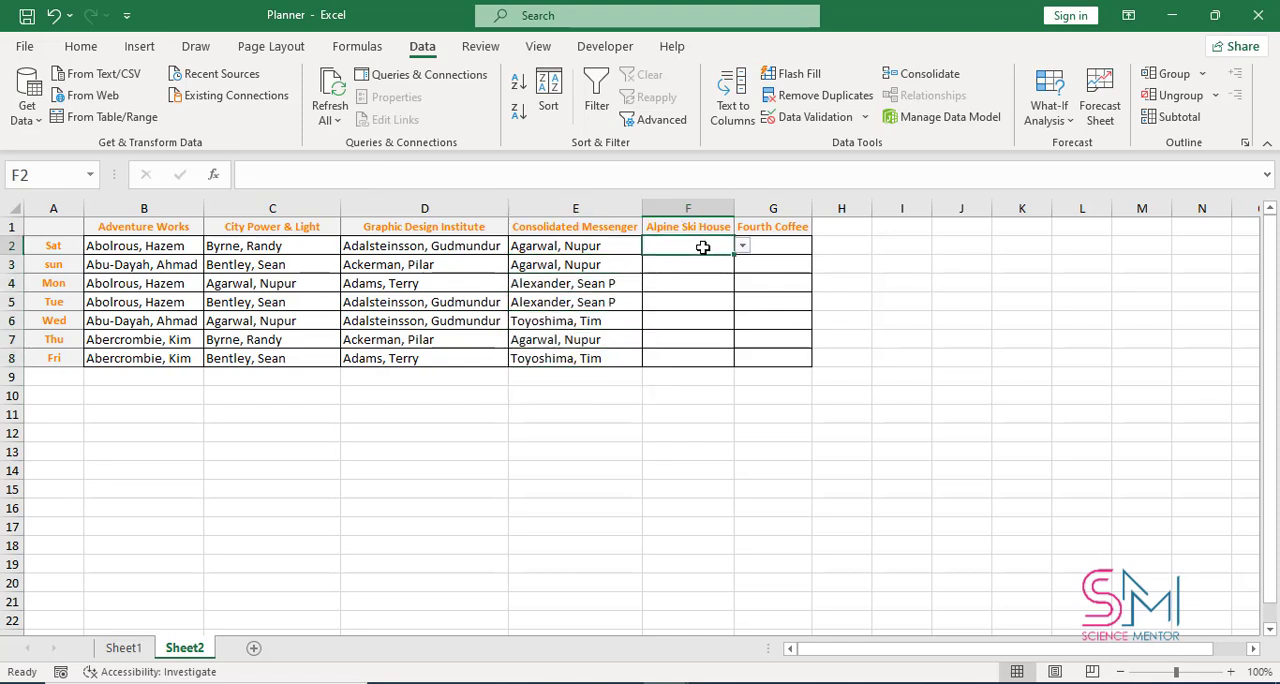
click(742, 246)
click(690, 260)
click(697, 264)
click(742, 264)
click(690, 303)
click(701, 288)
click(742, 283)
click(680, 310)
Choose the first listed Alpine Ski House person for F5, the third for F6 and the second for F7 and F8
click(690, 302)
click(742, 302)
click(670, 317)
click(700, 321)
click(742, 321)
click(673, 367)
click(734, 358)
click(742, 358)
click(690, 386)
Choose the first, second and third listed Fourth Coffee person for G2, G3 and G4 respectively, and AutoFit column G
click(778, 247)
click(819, 245)
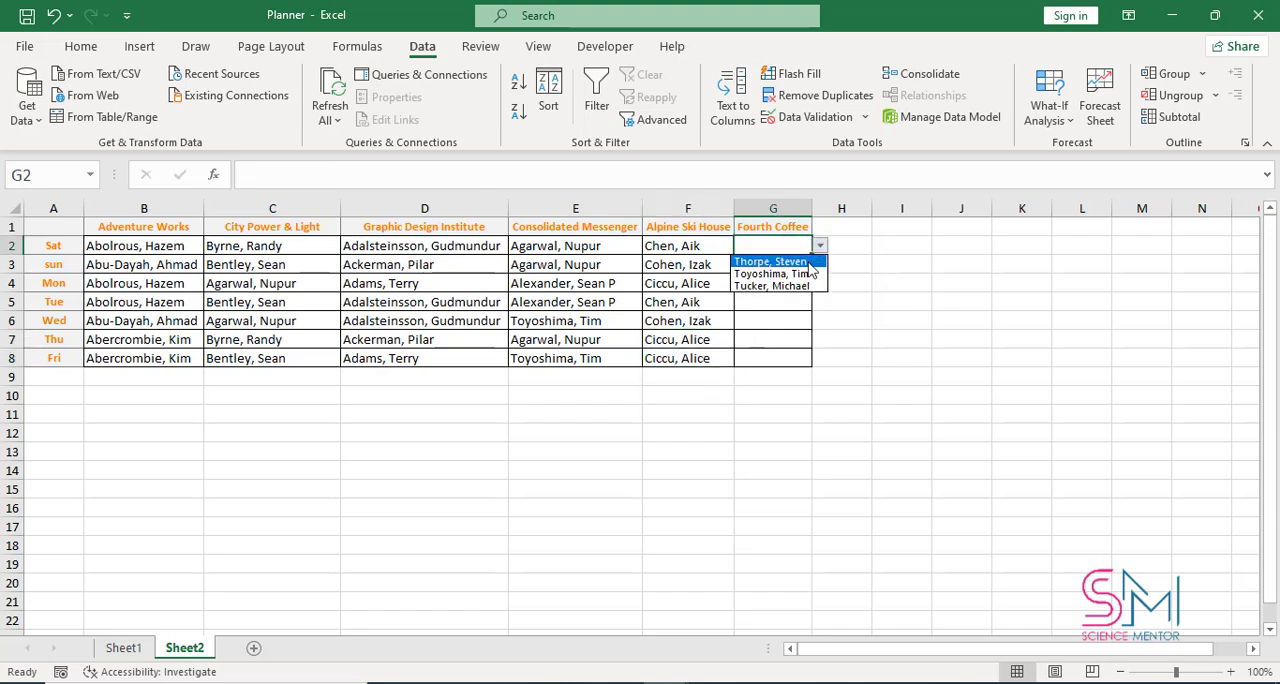
click(775, 261)
click(790, 265)
click(819, 264)
click(775, 292)
click(790, 284)
click(819, 283)
click(793, 325)
double_click(812, 207)
Choose the third, second, first and second listed Fourth Coffee person for G5, G6, G7 and G8 respectively
click(790, 302)
click(841, 302)
click(800, 341)
click(790, 320)
click(841, 320)
click(800, 349)
click(820, 340)
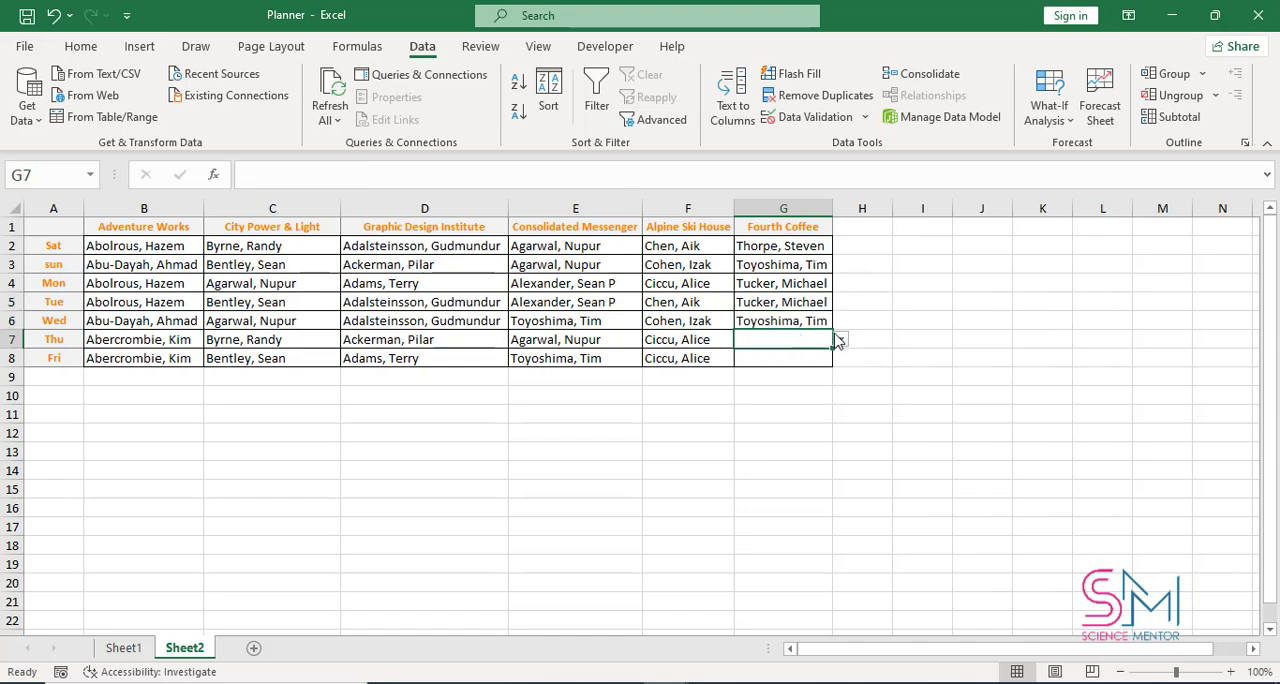
click(841, 340)
click(792, 356)
click(819, 361)
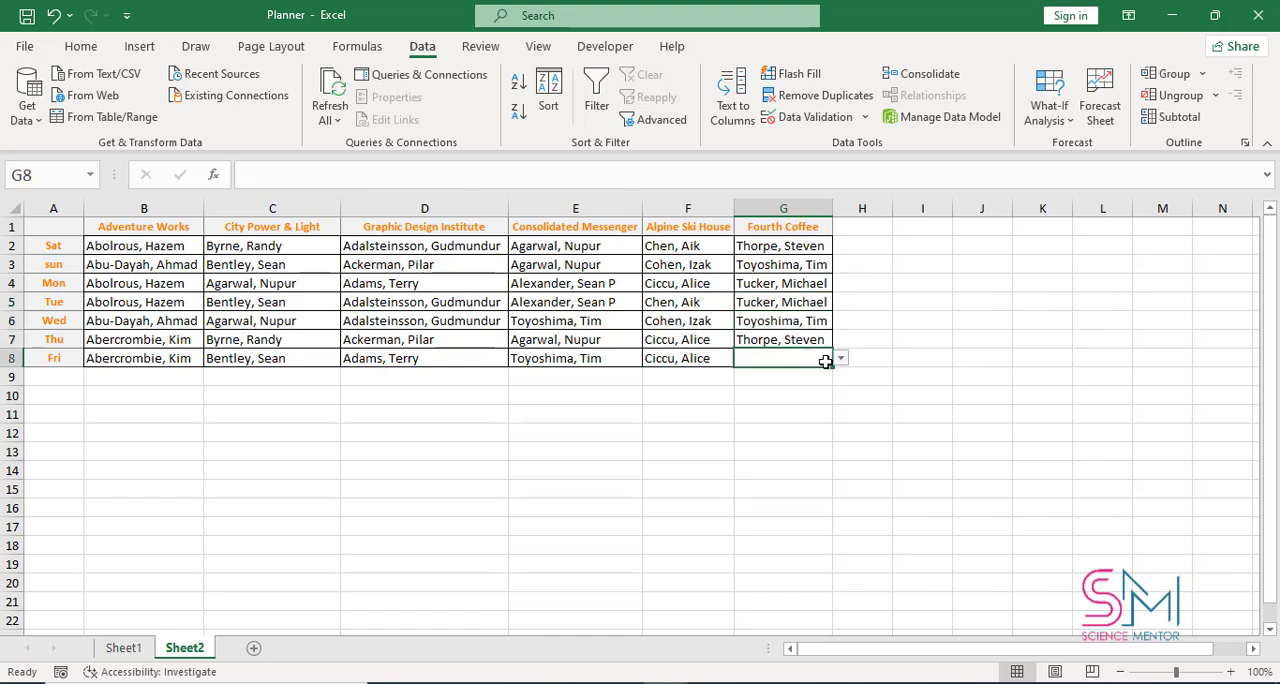
click(841, 358)
click(764, 386)
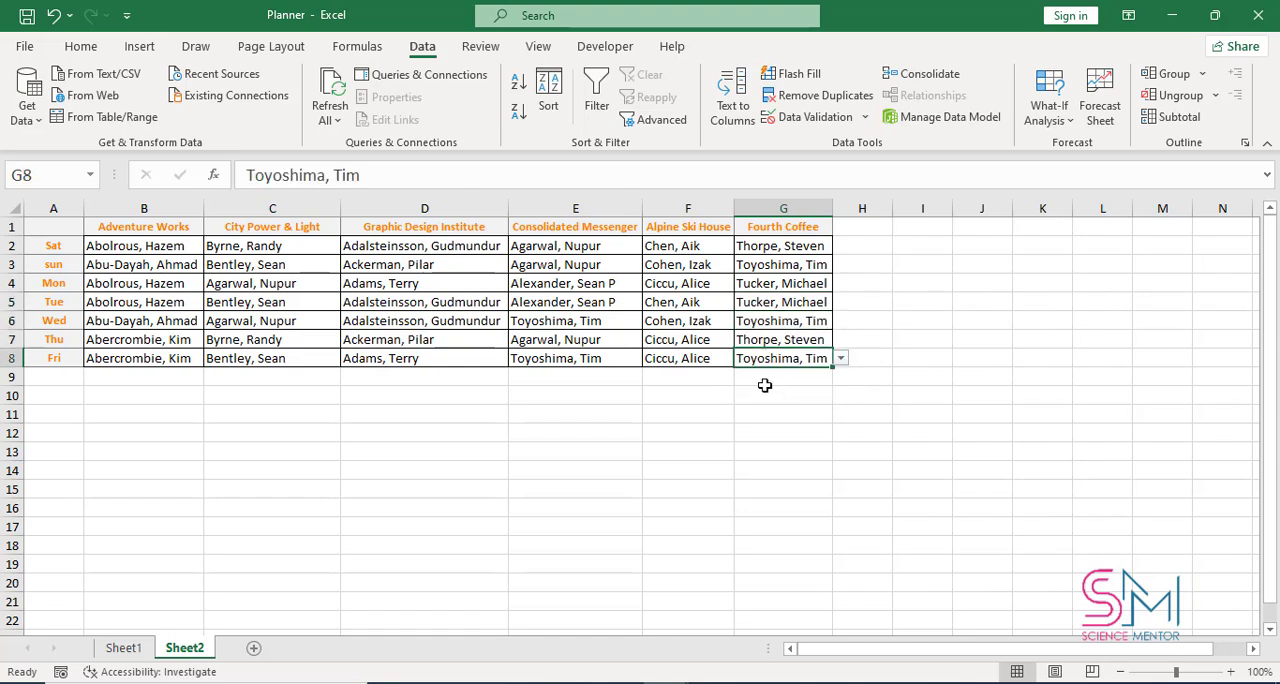
Examine the drop-down choices for City Power & Light in C3 and for Graphic Design Institute in D4
click(680, 410)
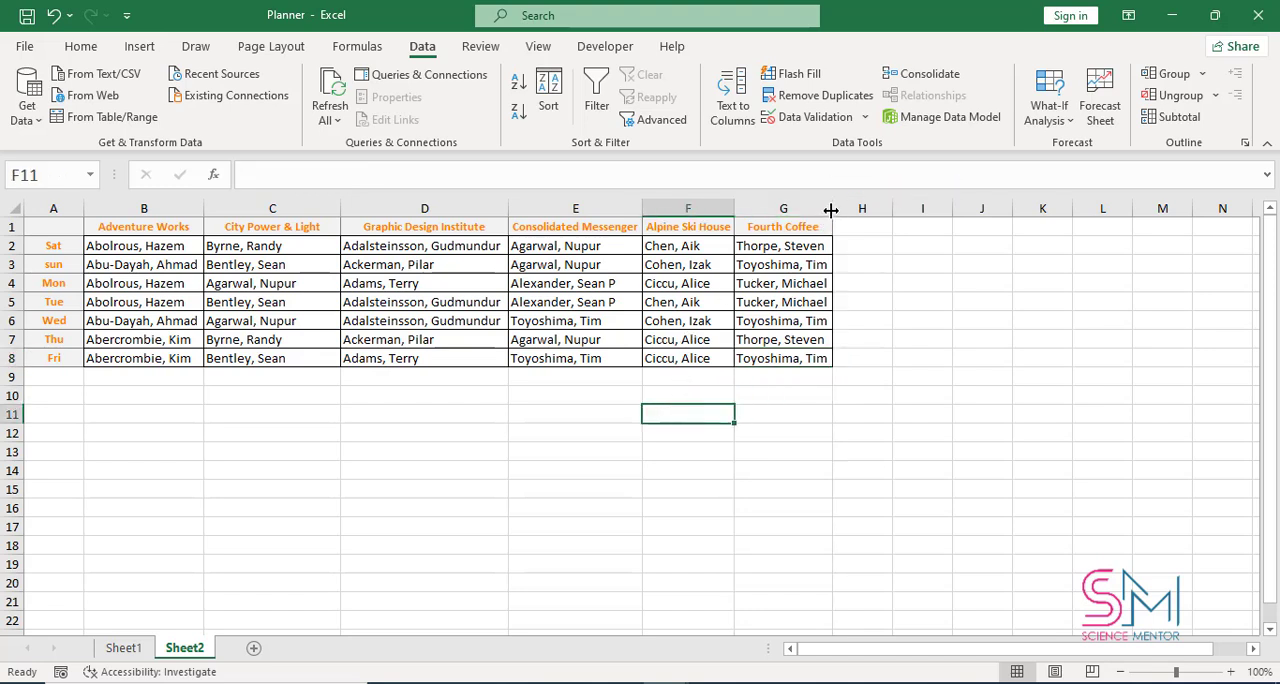
click(285, 264)
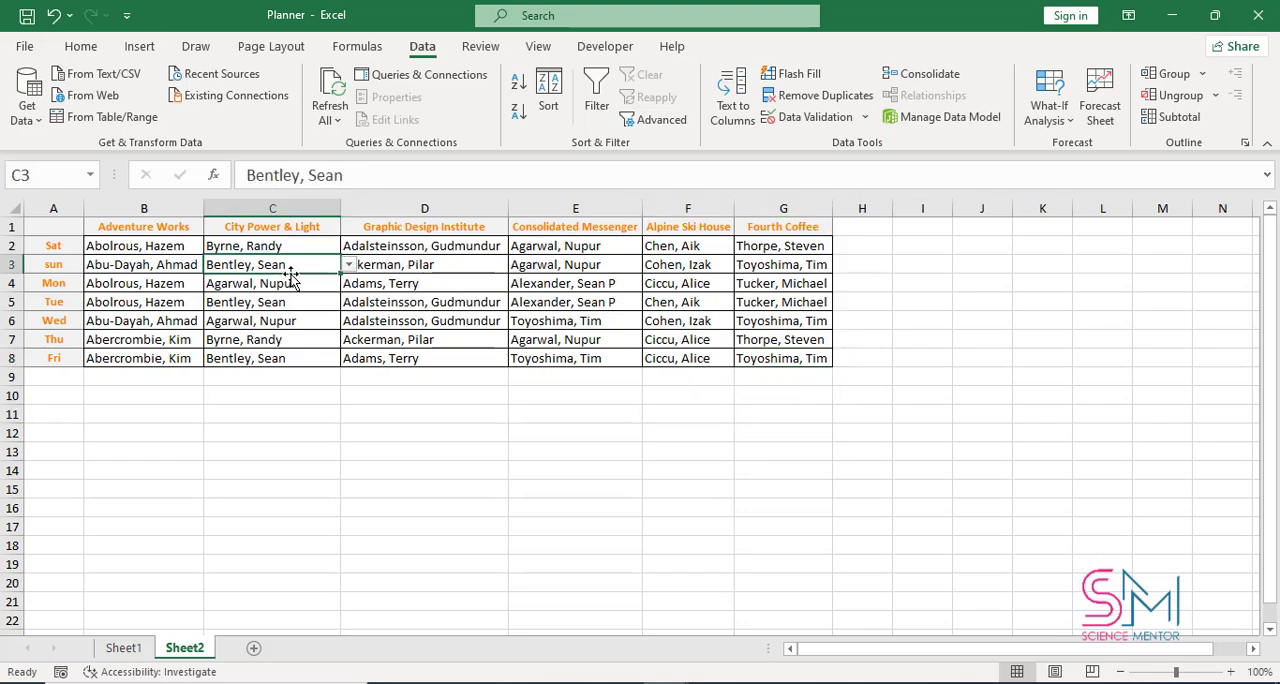
click(348, 266)
click(476, 288)
click(495, 287)
click(518, 284)
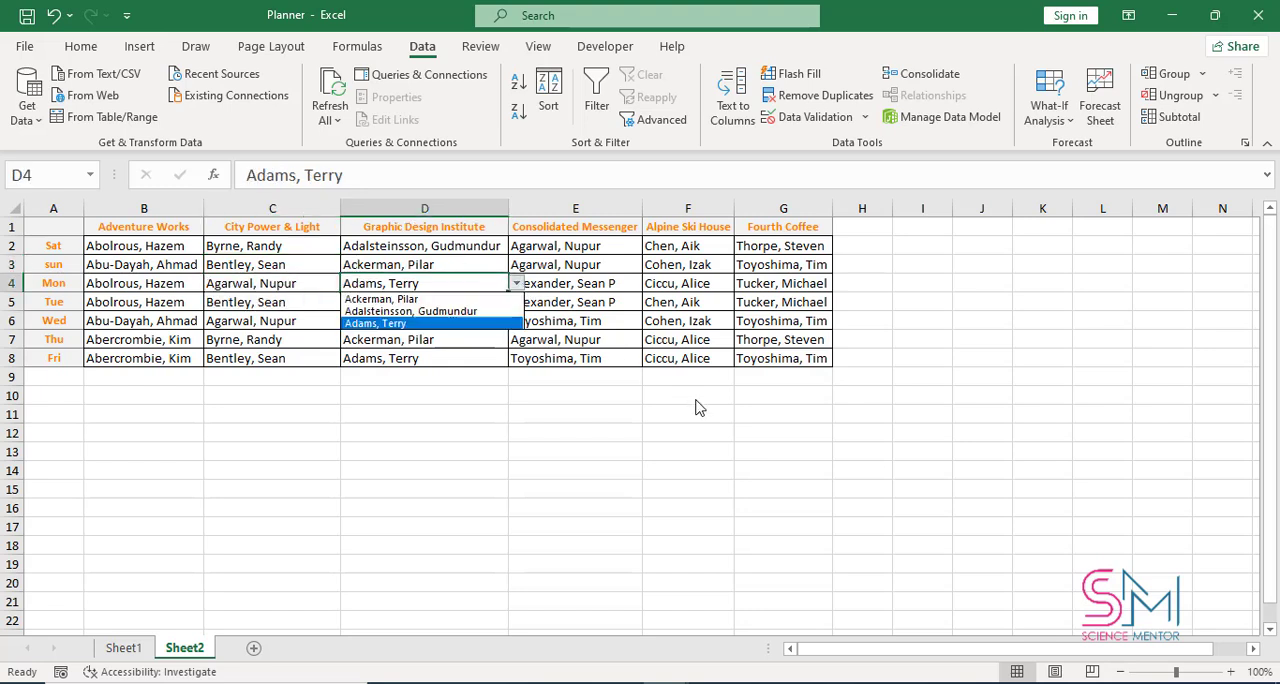
key(Escape)
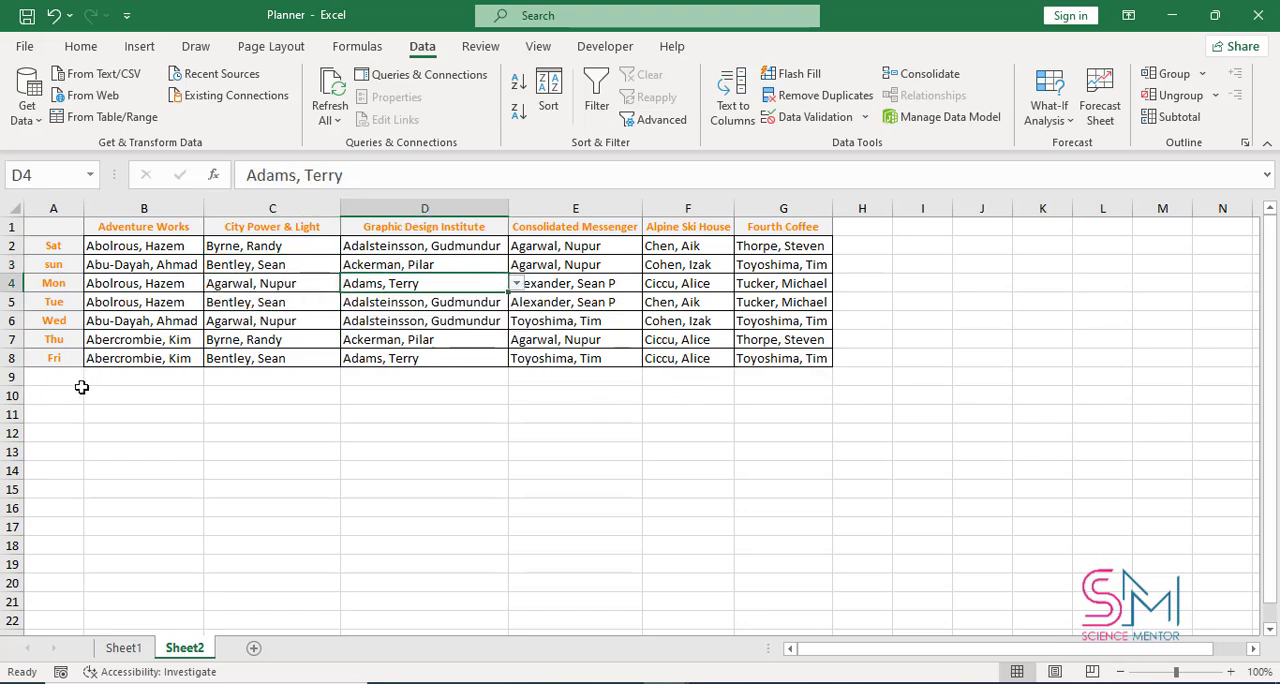
Select the empty cell A9 below the planner table and save the workbook
click(1231, 673)
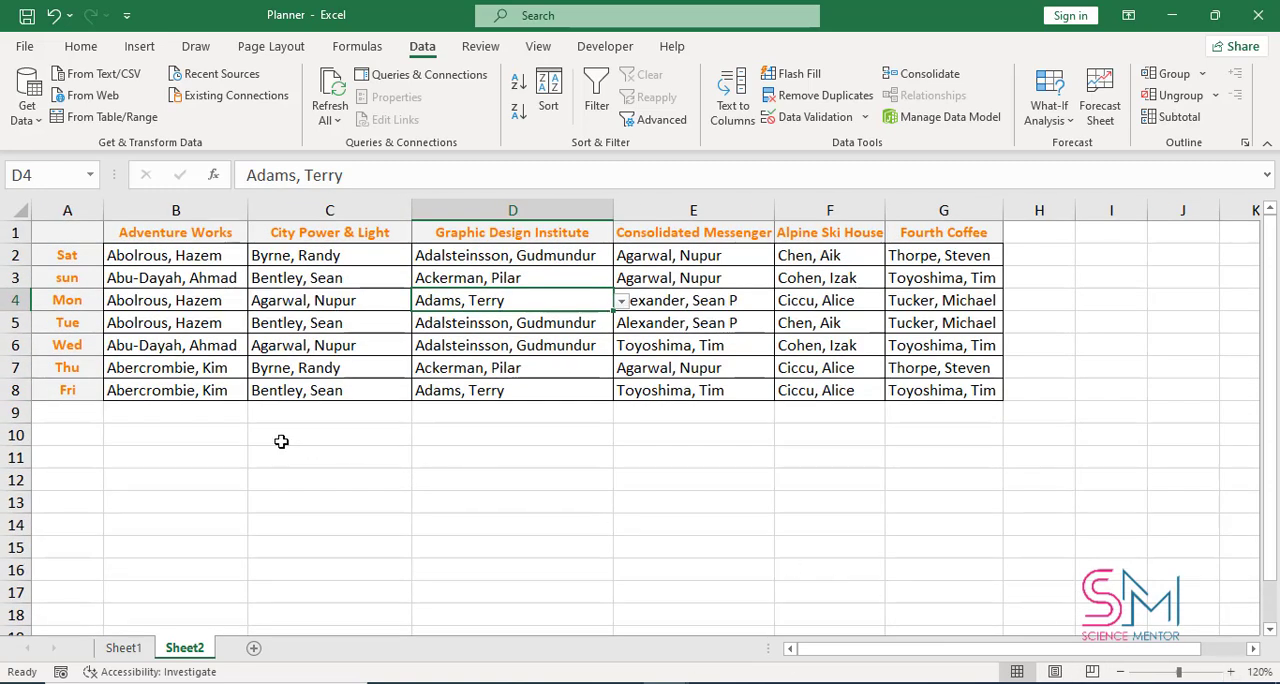
click(90, 414)
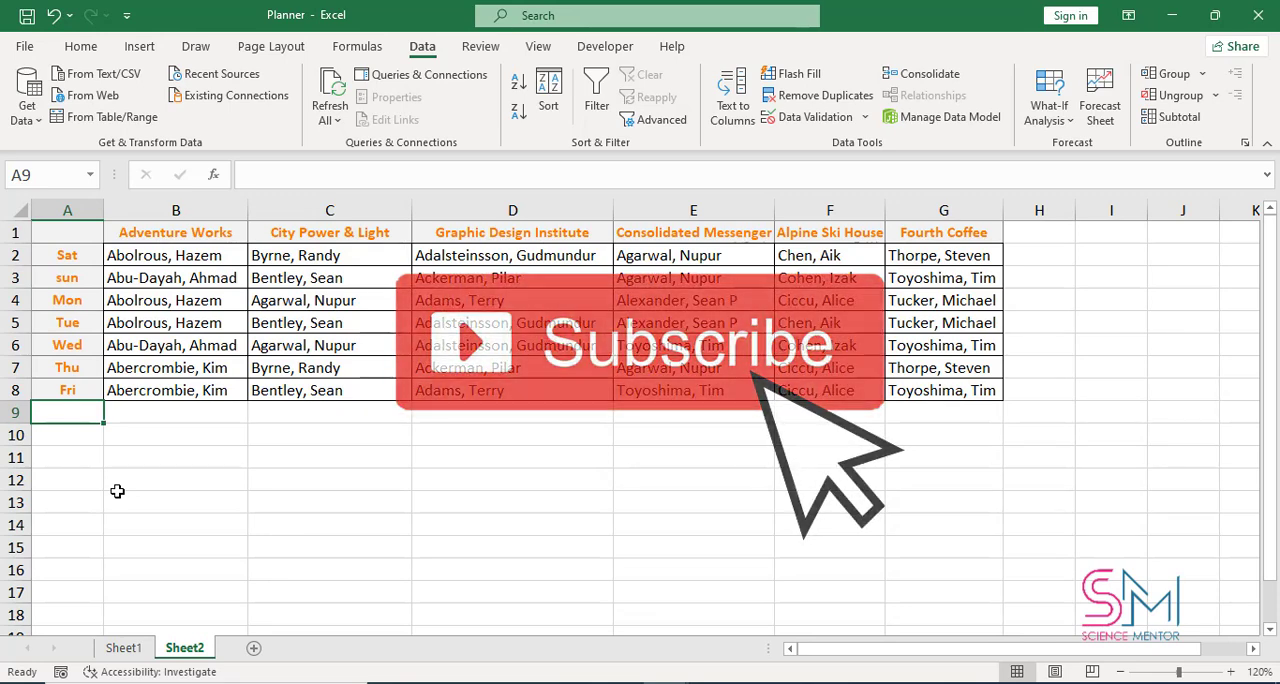
click(22, 19)
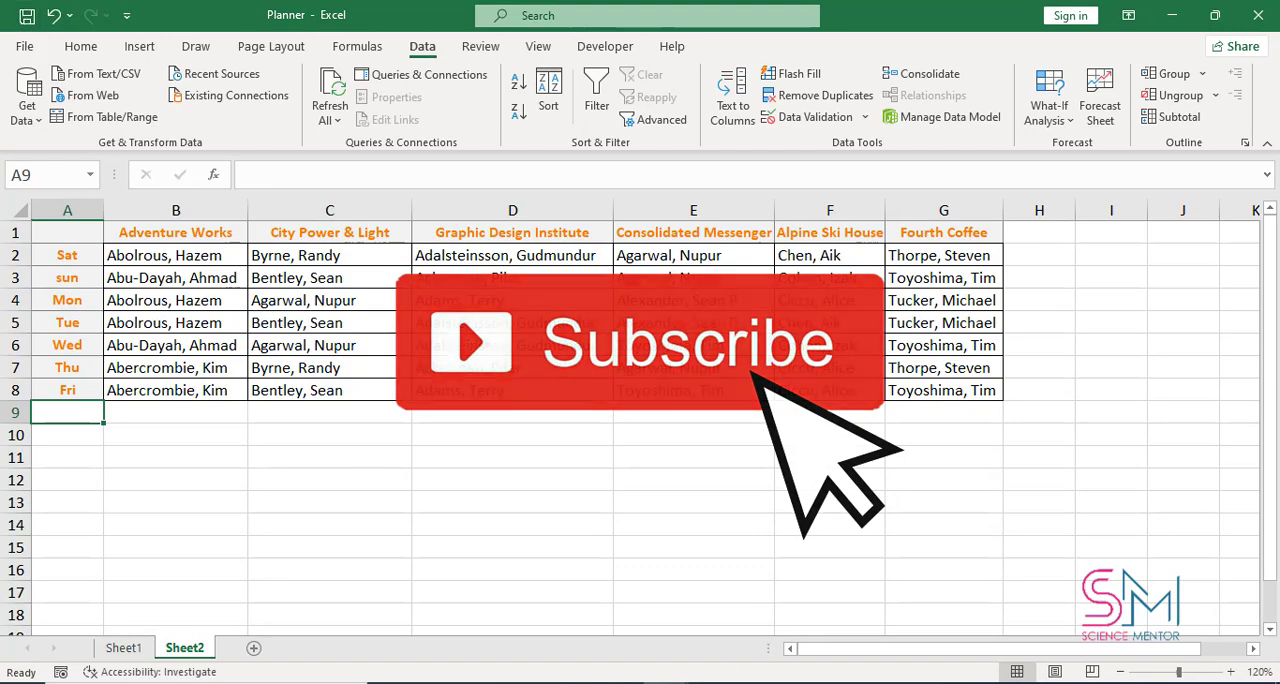